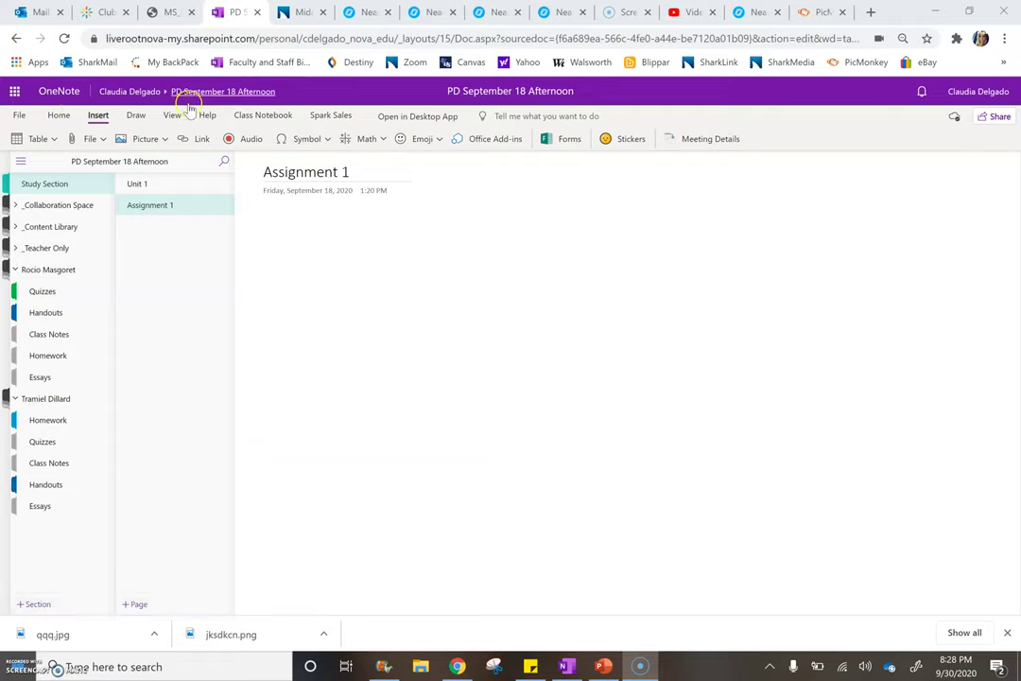
Step: Insert a 5x5 table on the empty Assignment 1 page
click(97, 118)
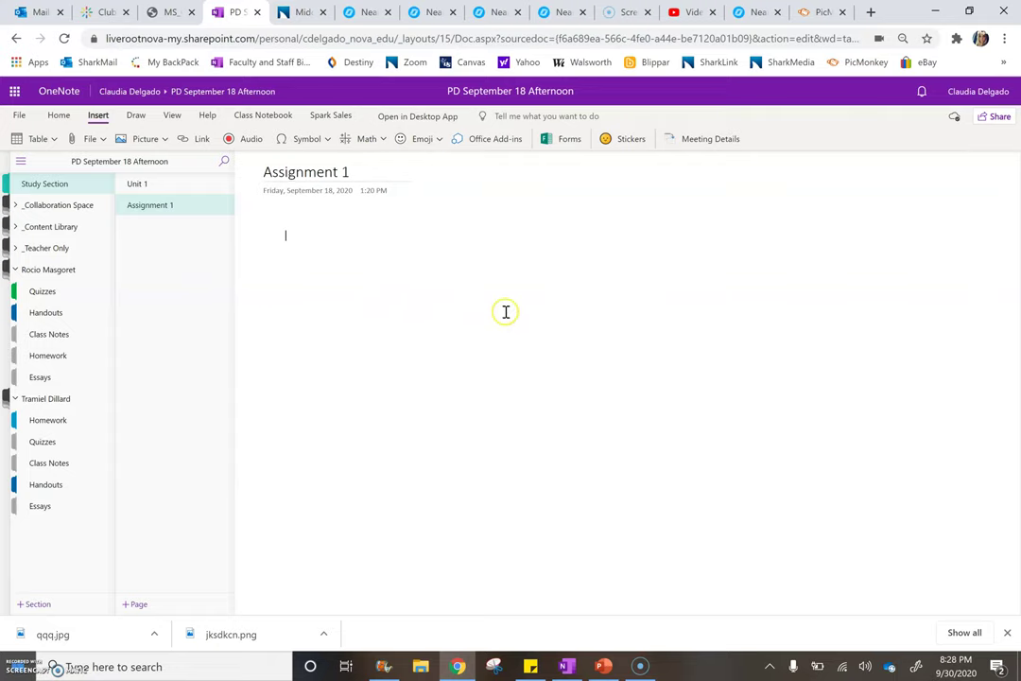
click(57, 139)
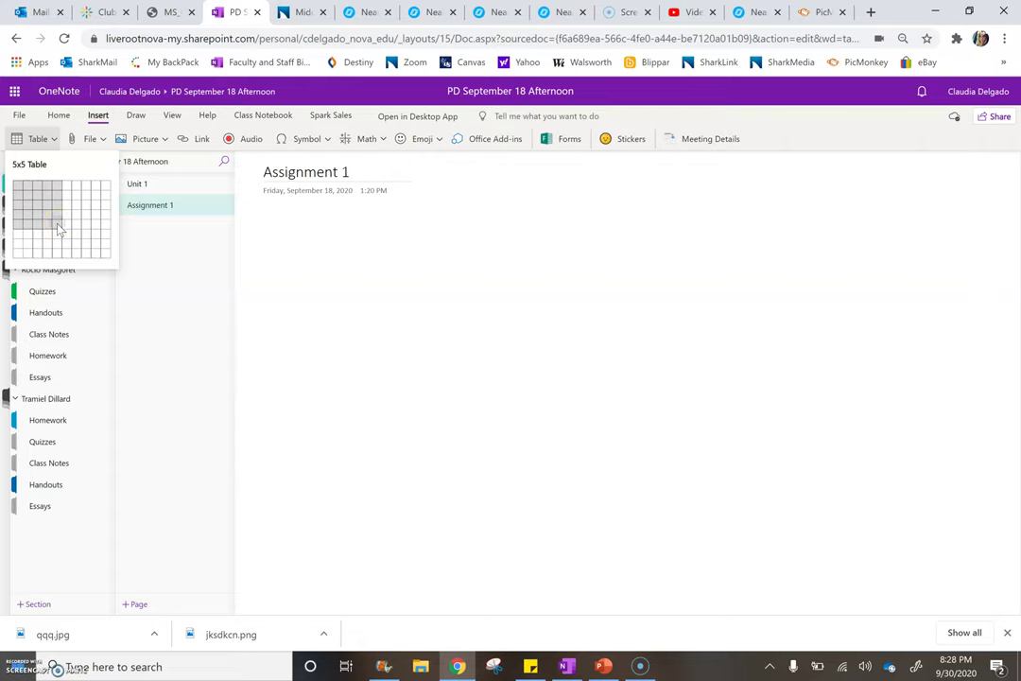
click(57, 225)
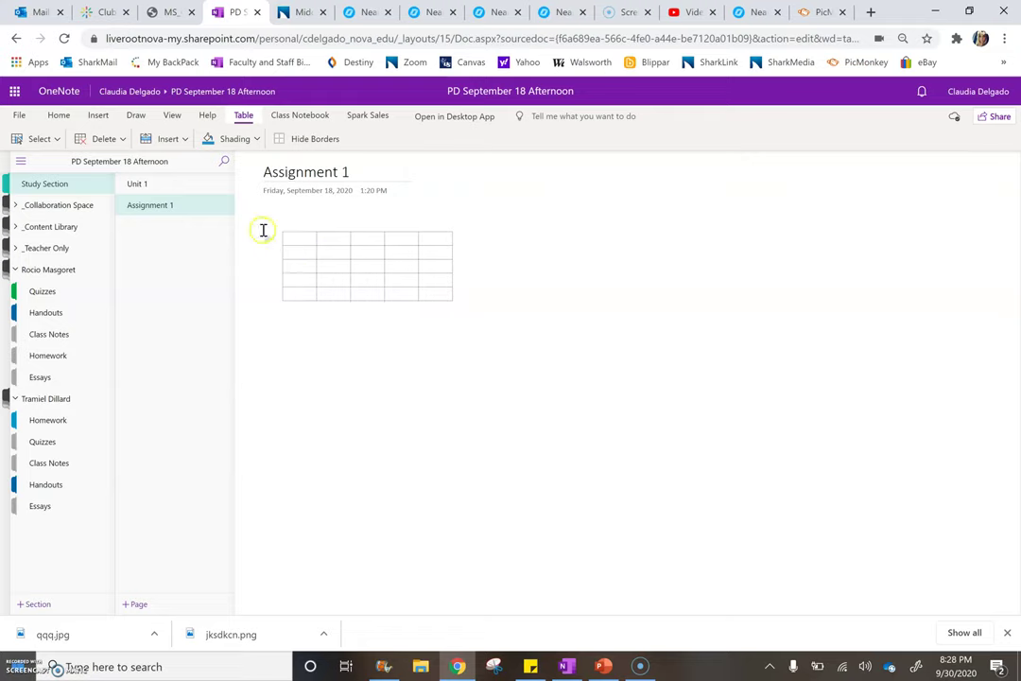
Step: Shade the table's entire first row yellow
click(254, 140)
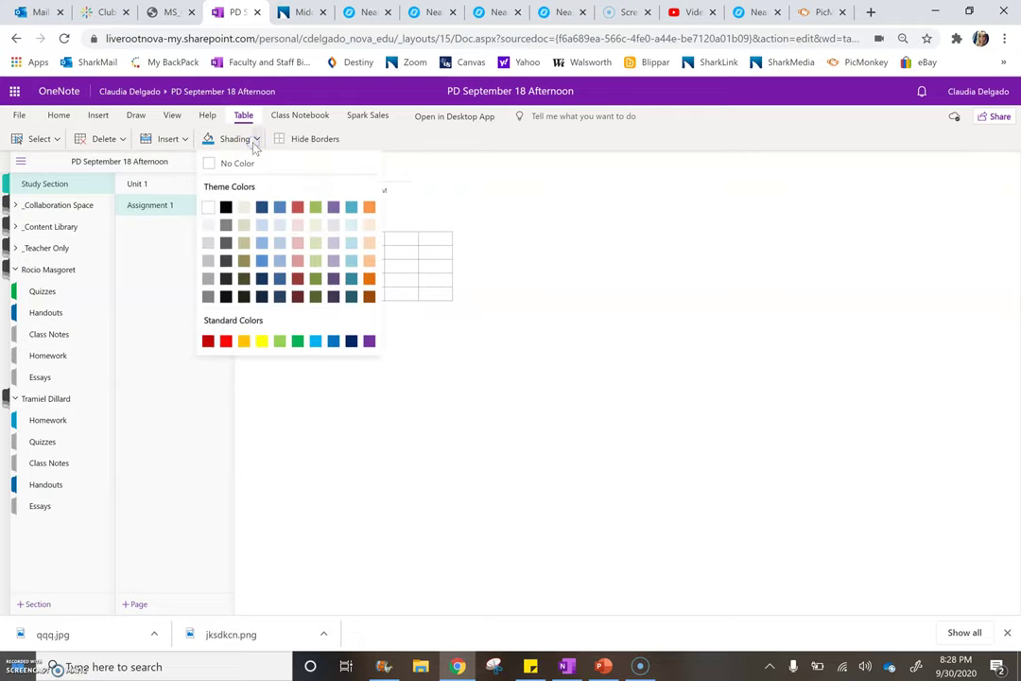
click(259, 346)
click(327, 237)
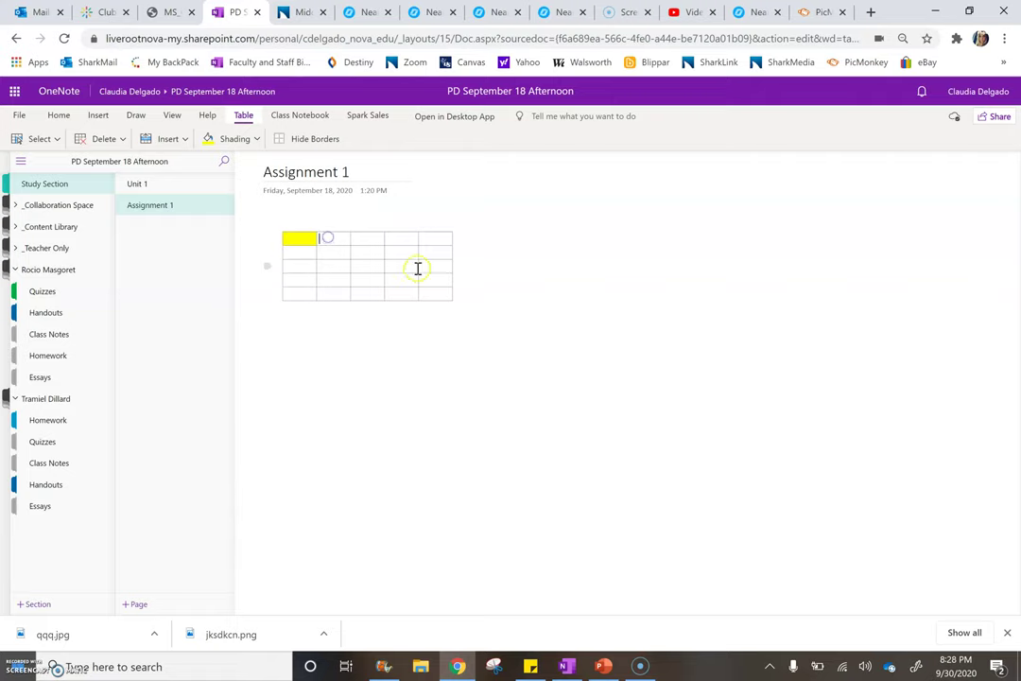
click(360, 252)
click(299, 242)
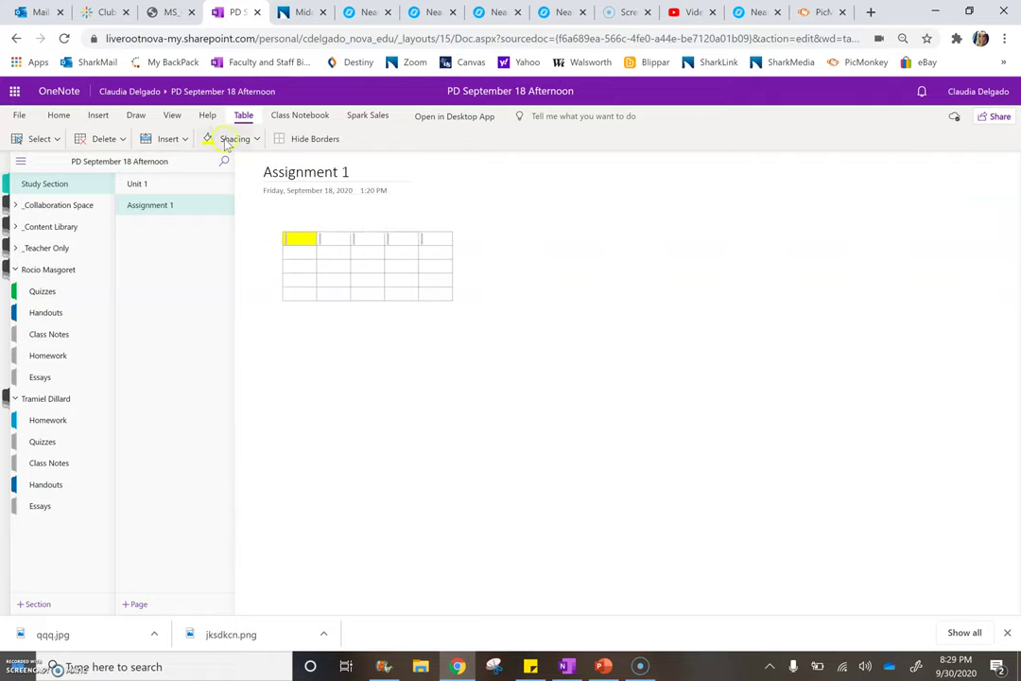
click(228, 138)
click(471, 218)
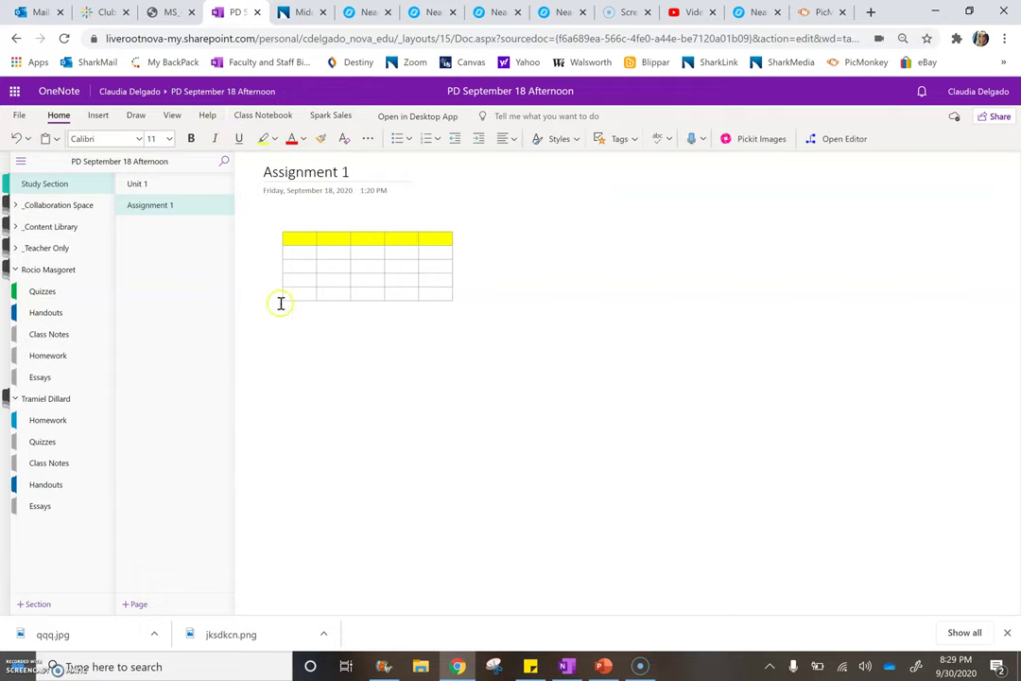
click(272, 234)
Step: Attach 2020-2021-Welcome.pdf as a file in a new note to the right of the table
click(99, 115)
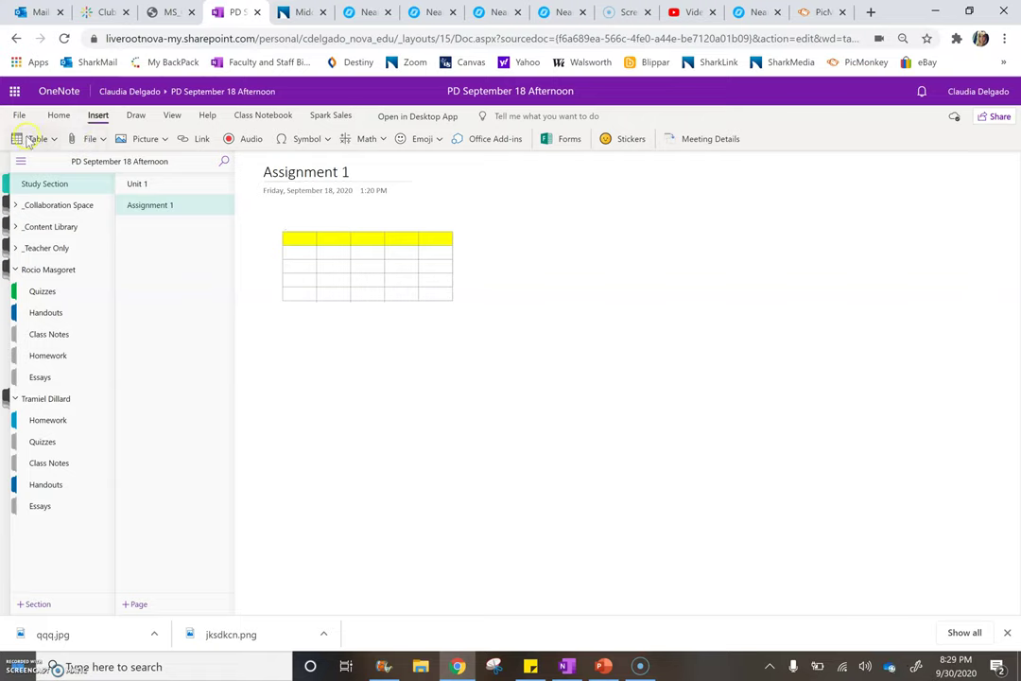
click(572, 261)
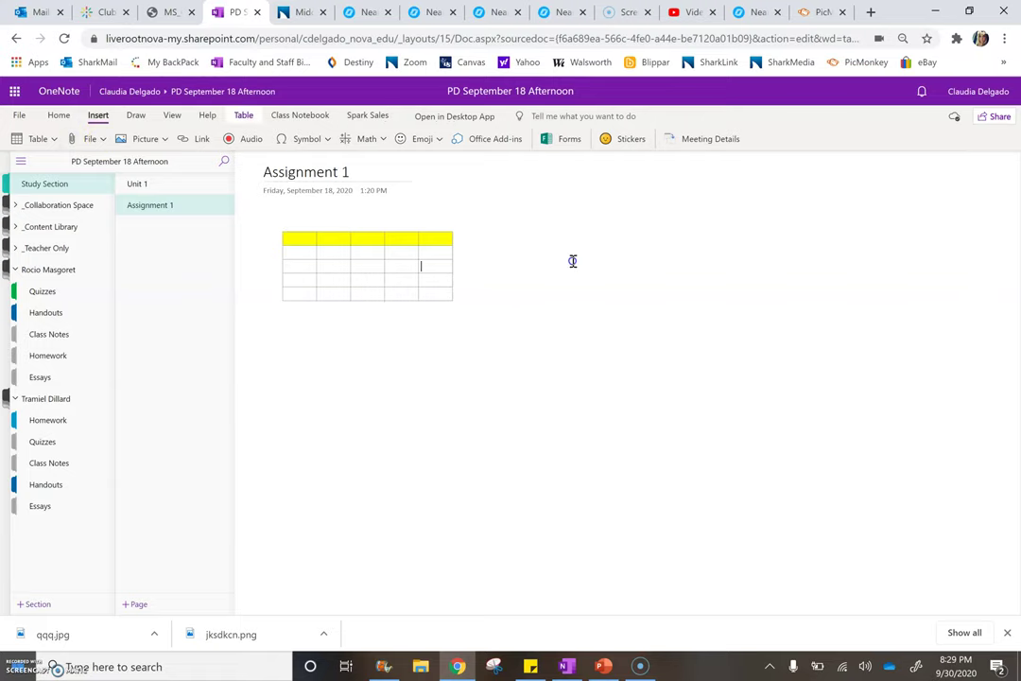
click(641, 268)
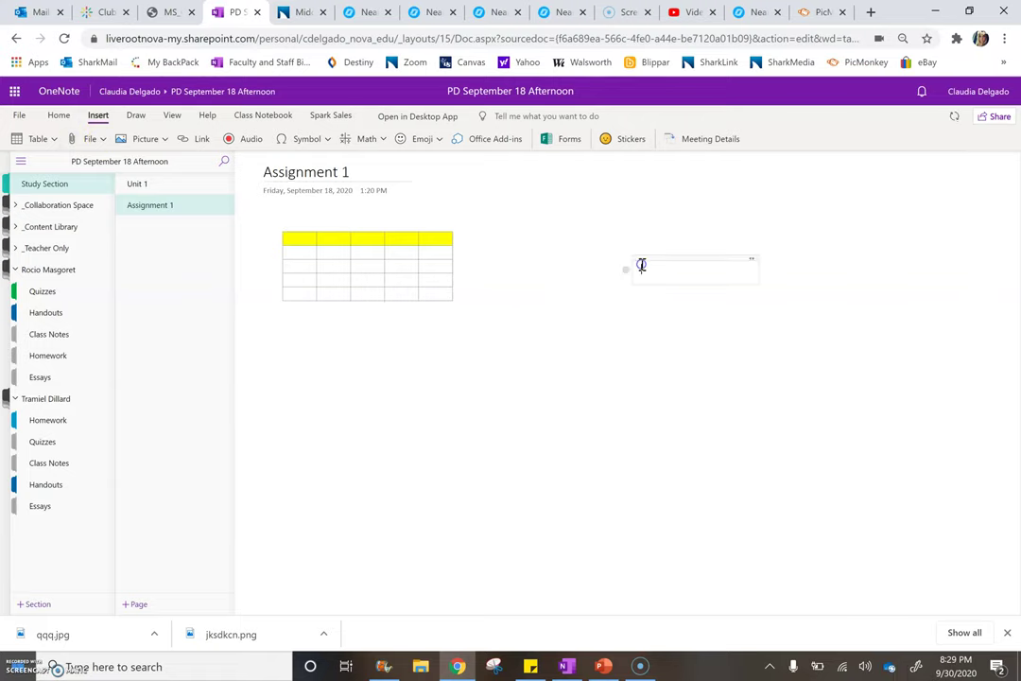
click(104, 138)
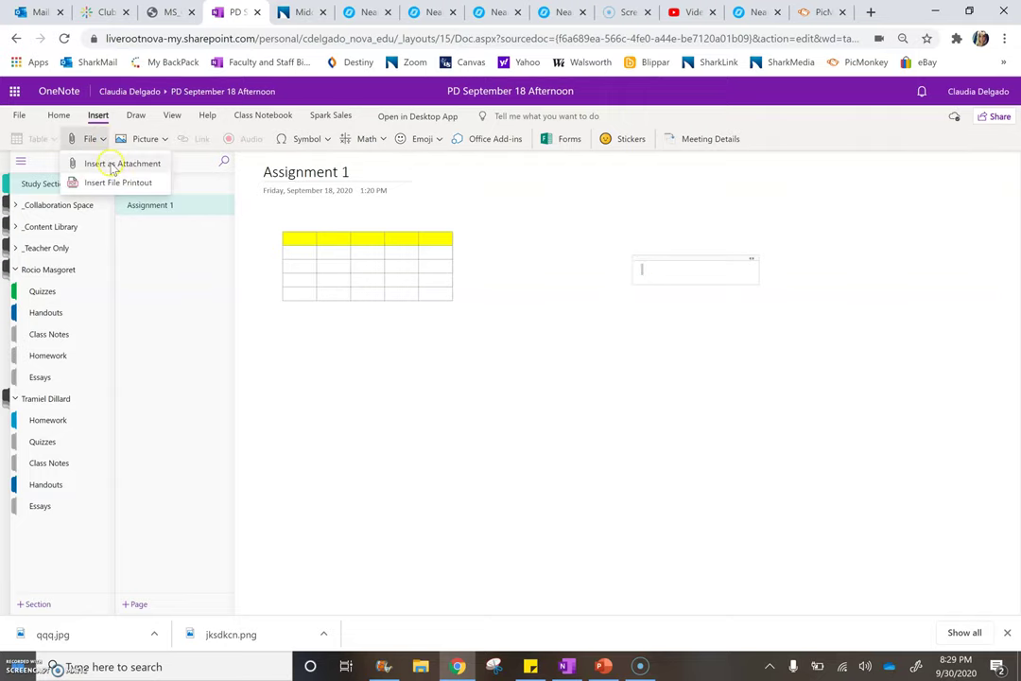
click(111, 165)
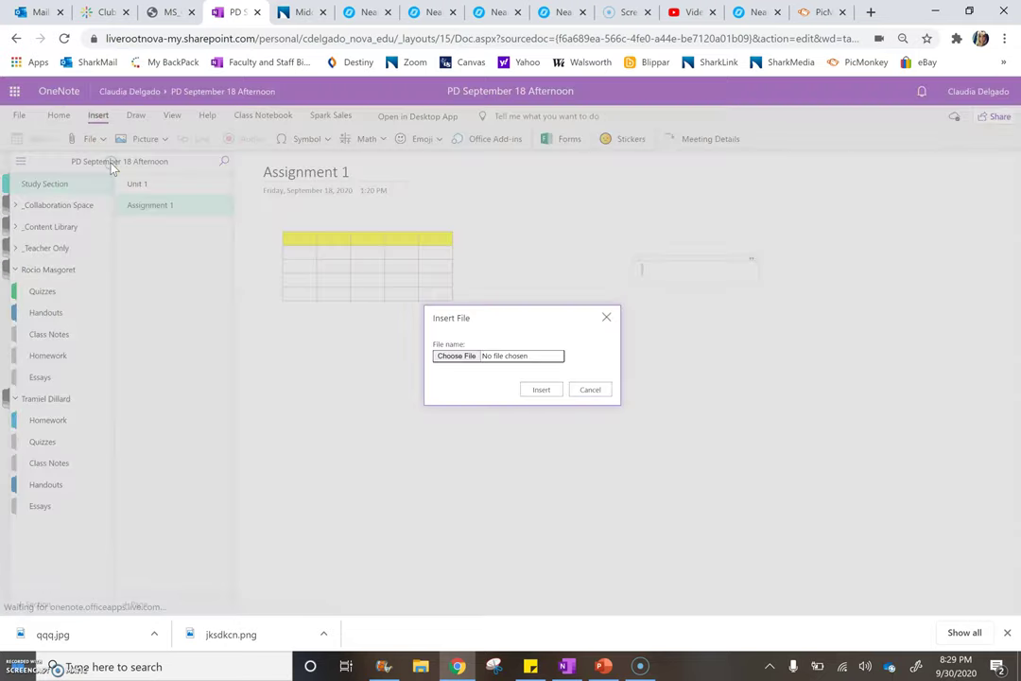
click(468, 361)
scroll(345, 218, down, 3)
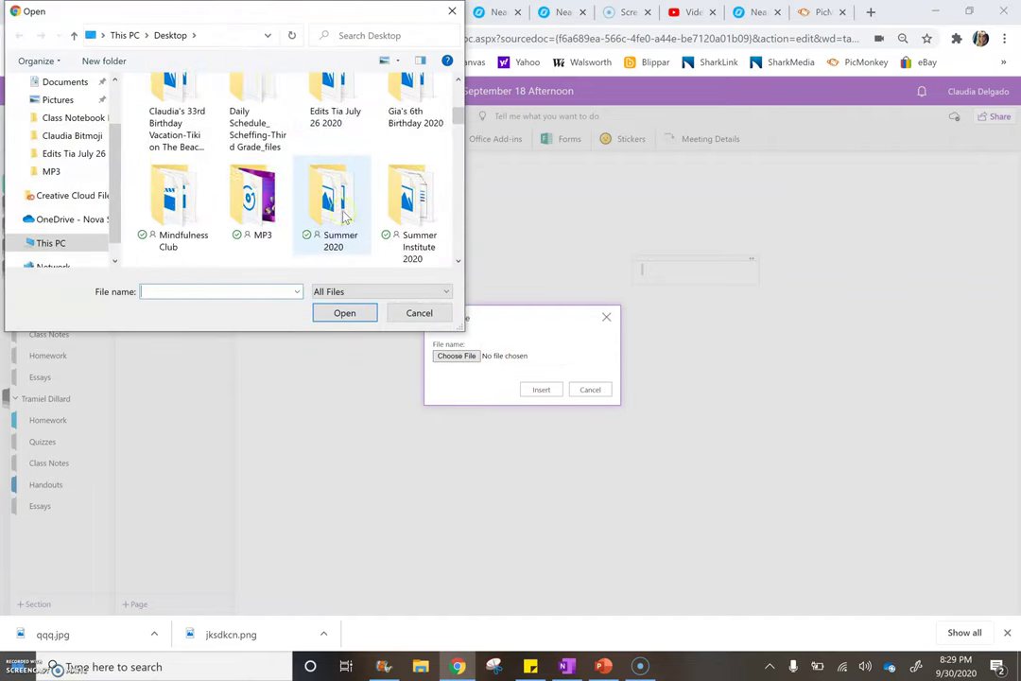
scroll(322, 203, down, 5)
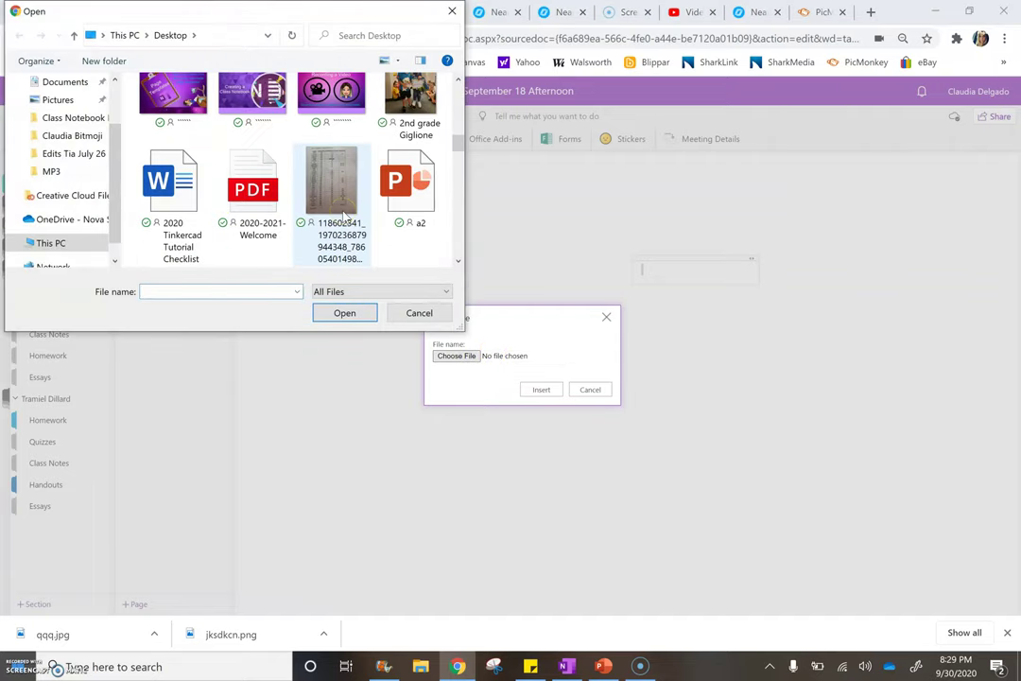
double_click(270, 183)
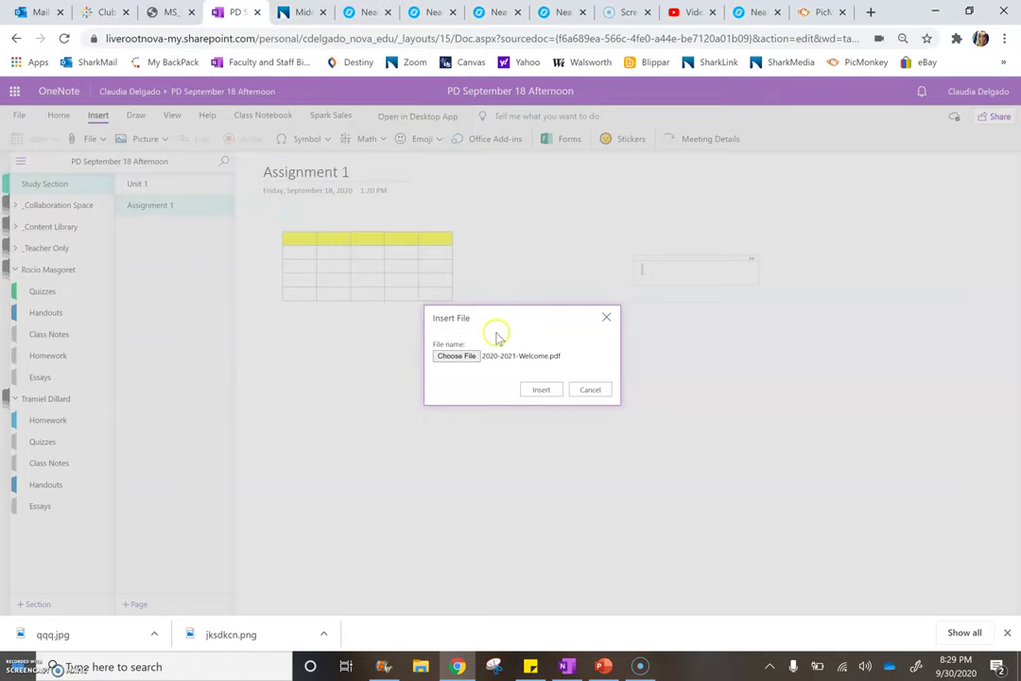
click(540, 391)
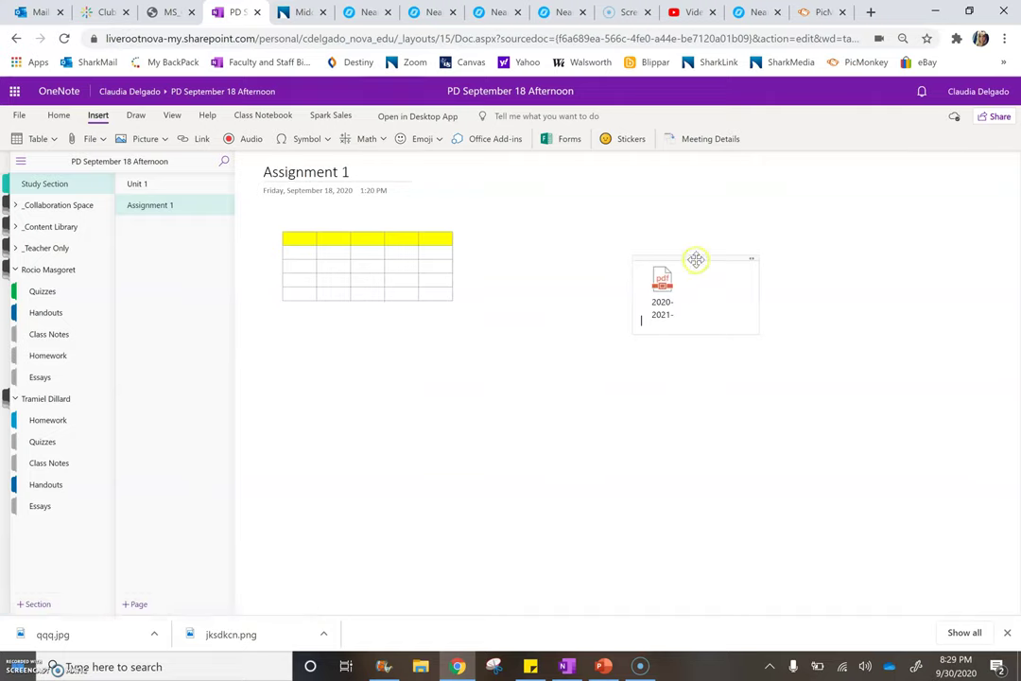
Step: Move the PDF attachment below the table and start a note beside it
drag(696, 259, 343, 350)
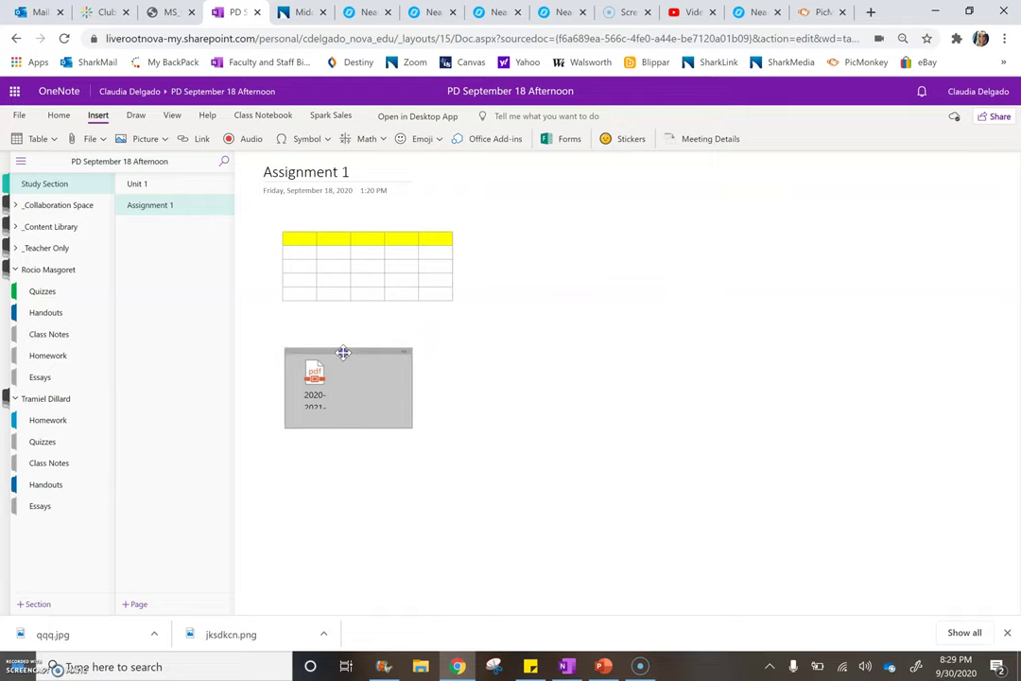
click(463, 368)
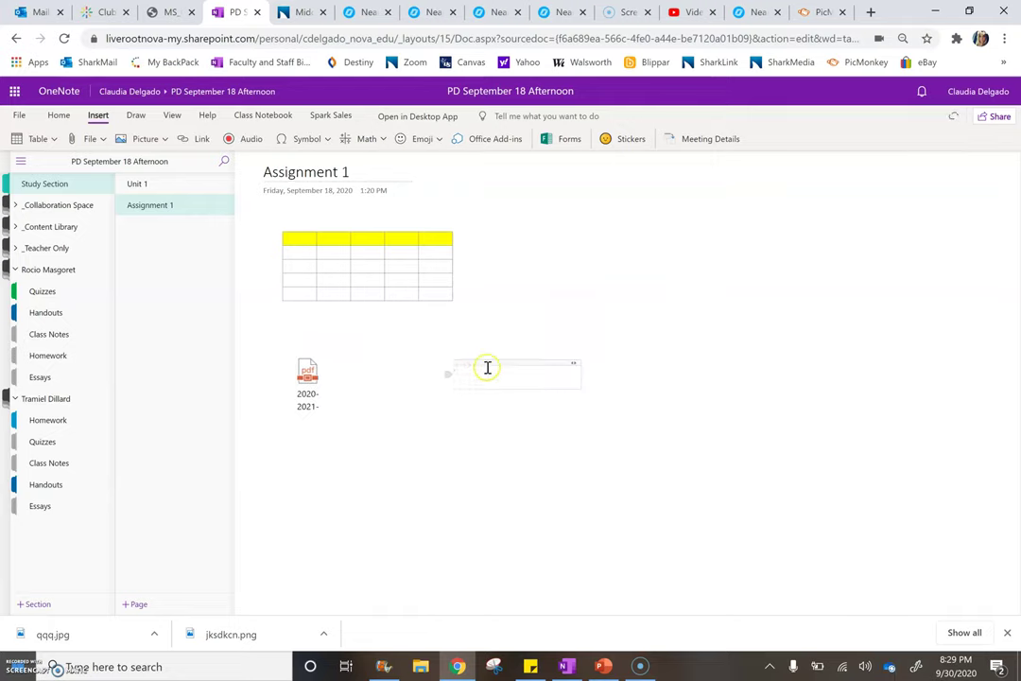
drag(485, 363, 380, 371)
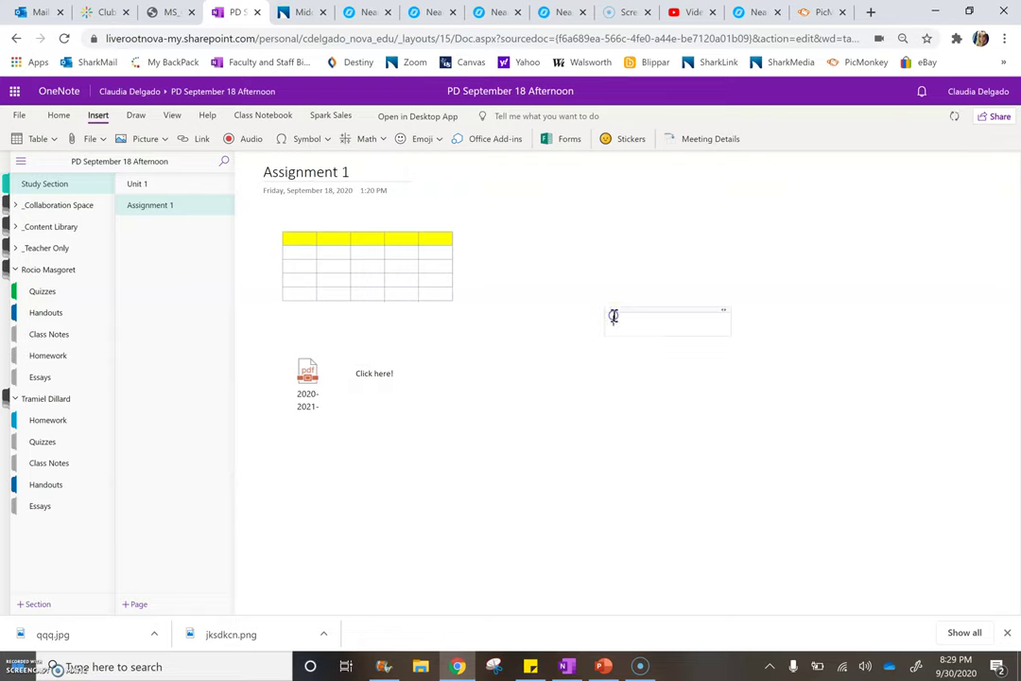
Step: Make the 'Click here!' label bold at size 26 and join it to the PDF's note
drag(394, 374, 360, 371)
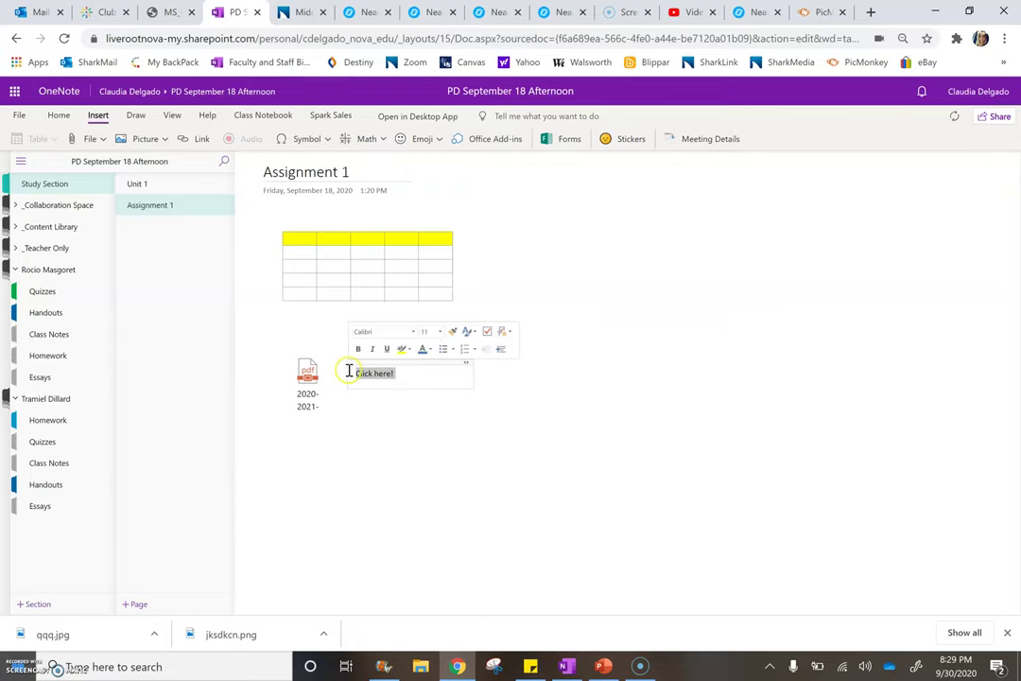
click(57, 115)
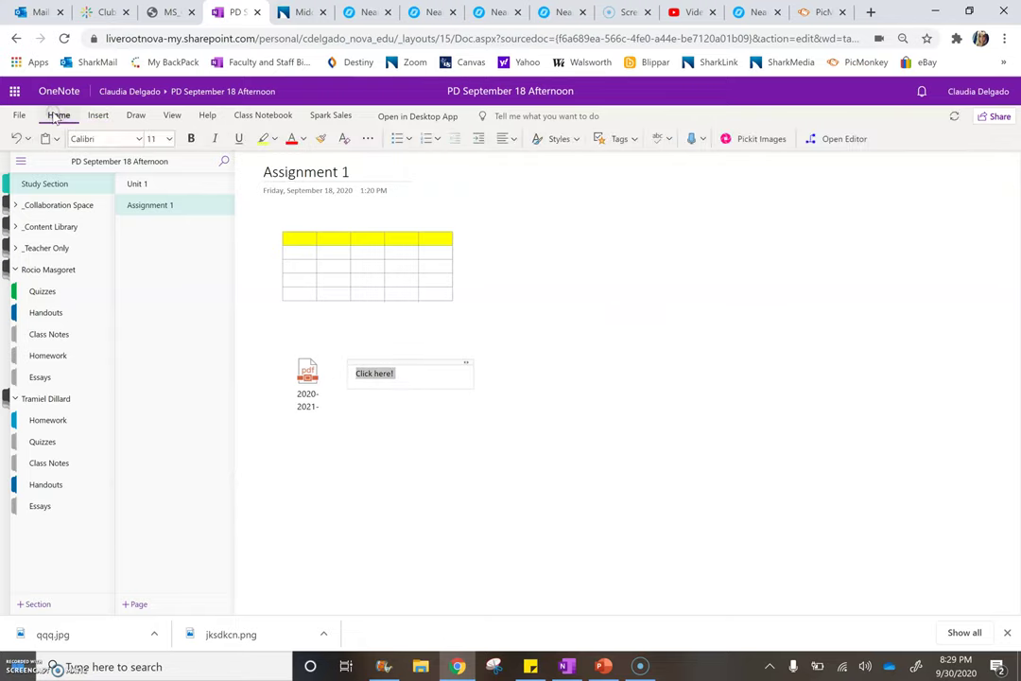
click(191, 140)
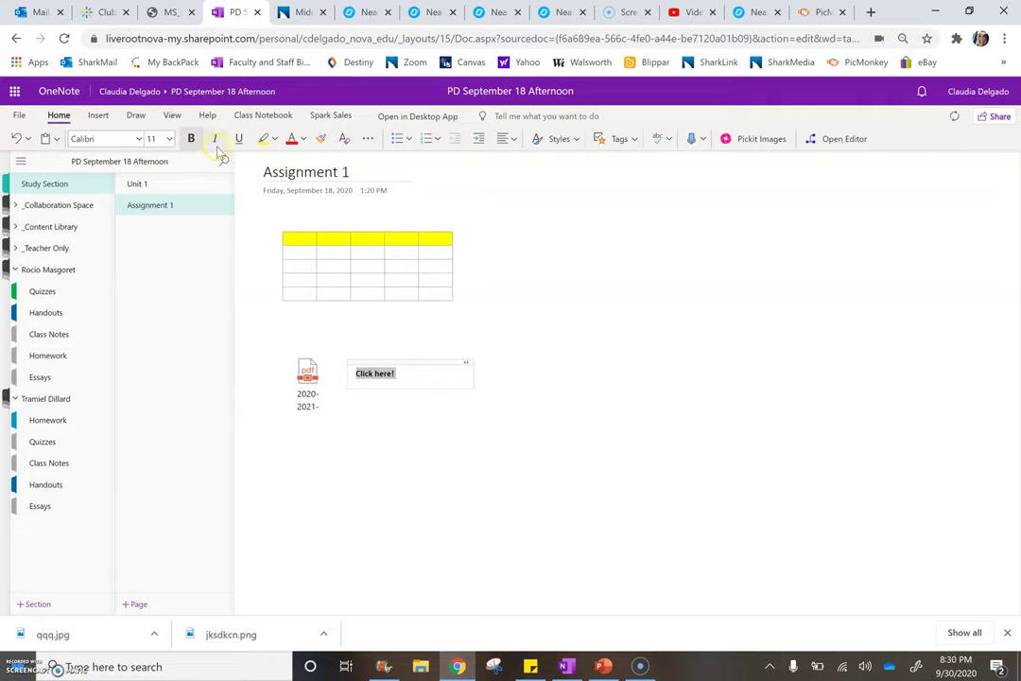
click(170, 139)
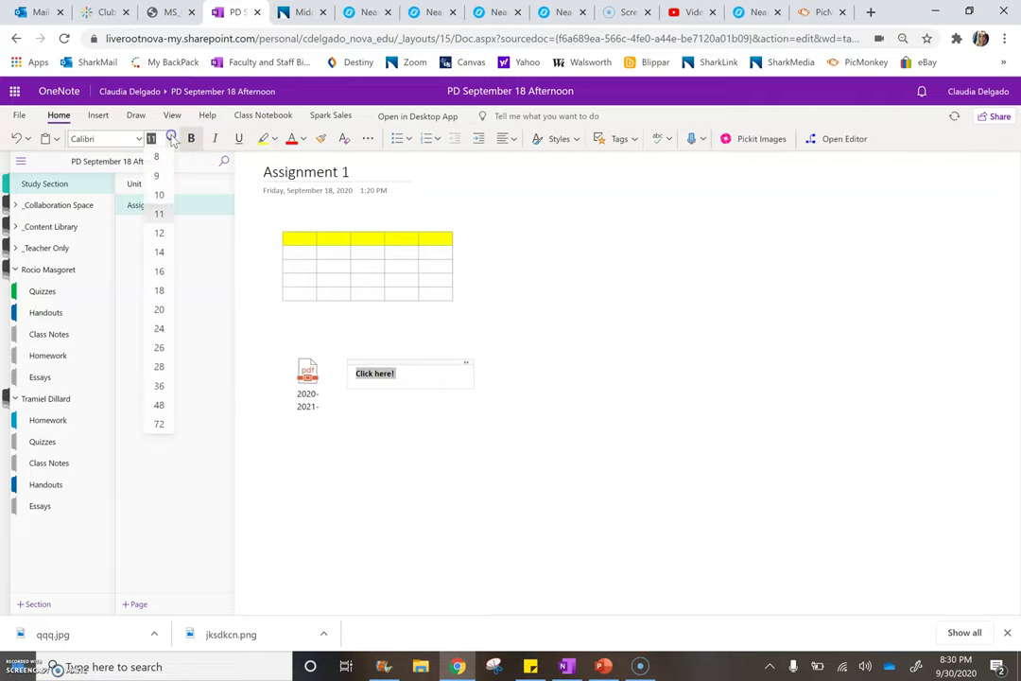
click(159, 349)
click(462, 441)
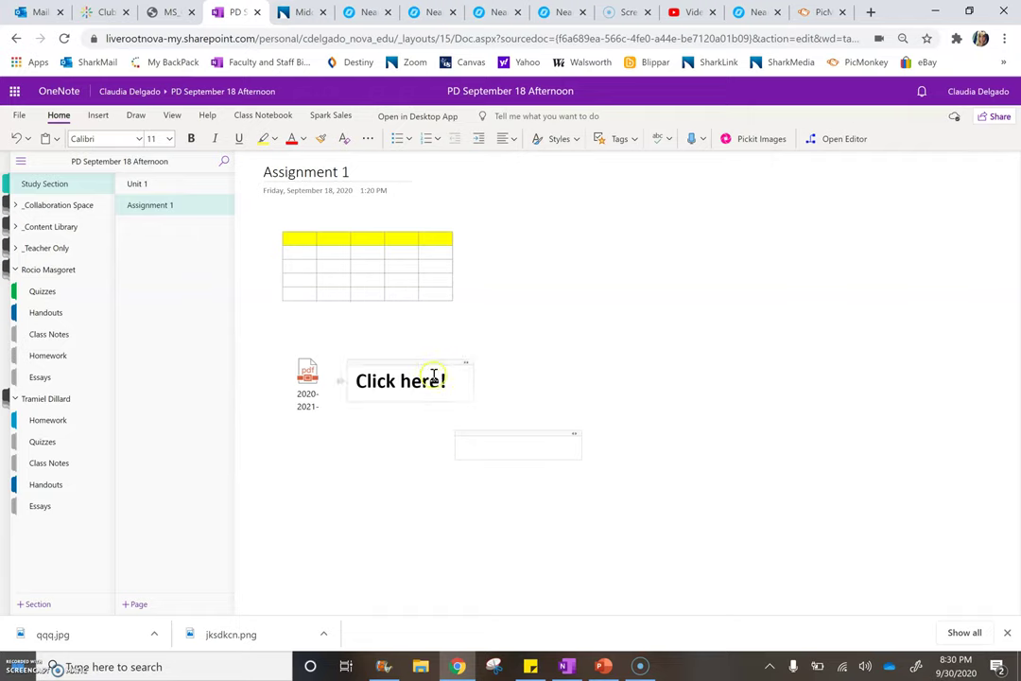
drag(430, 362, 408, 360)
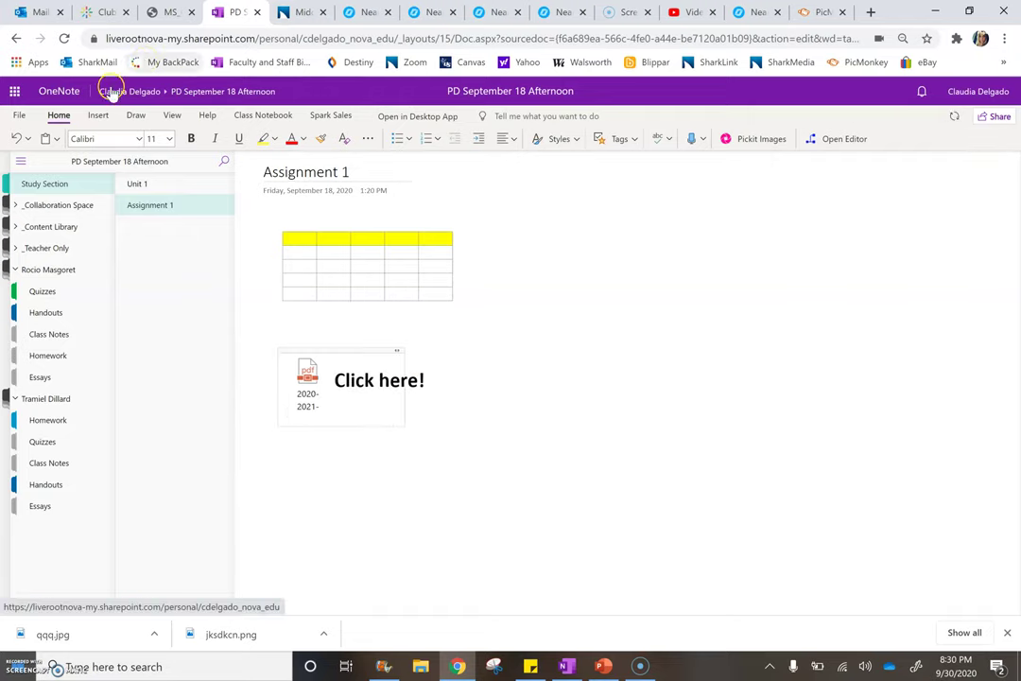
Step: Start a new note spot to the right of the table
click(98, 115)
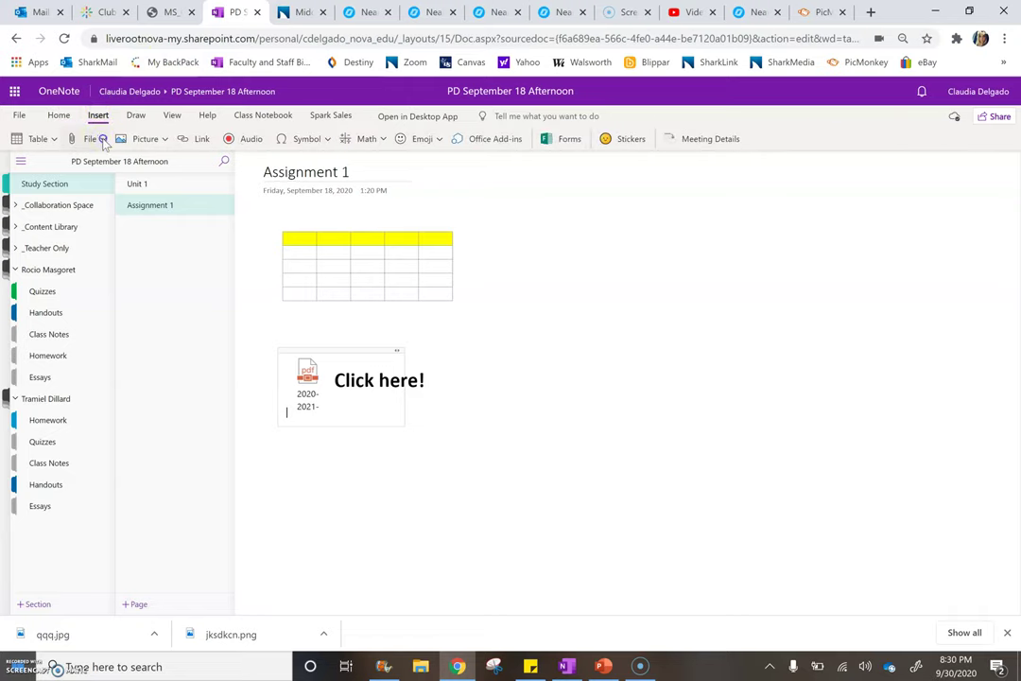
click(103, 139)
click(95, 169)
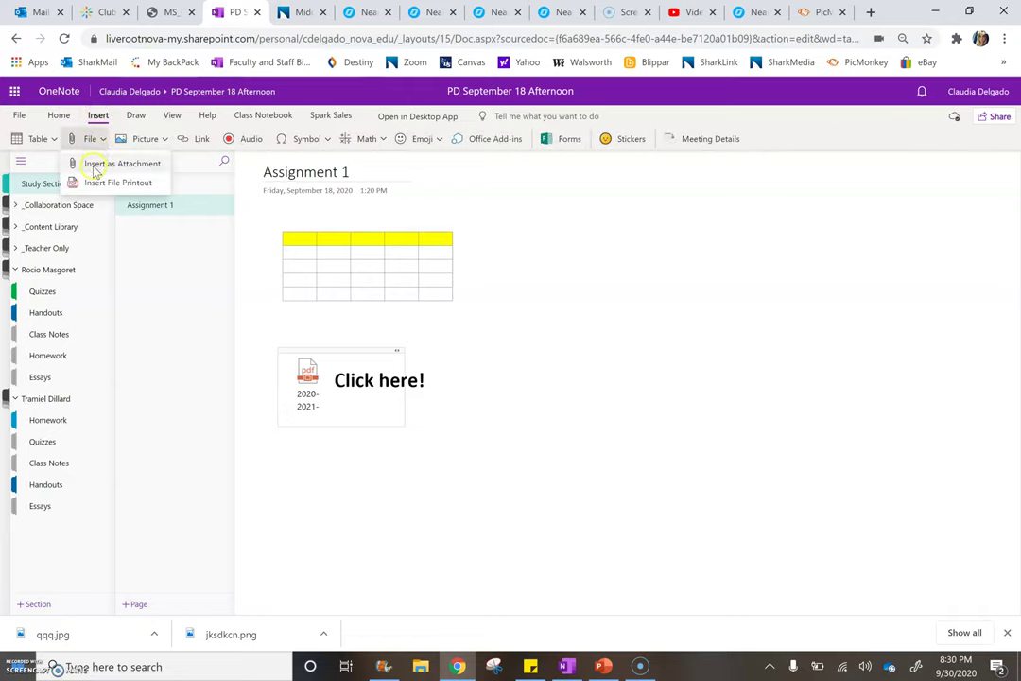
click(164, 139)
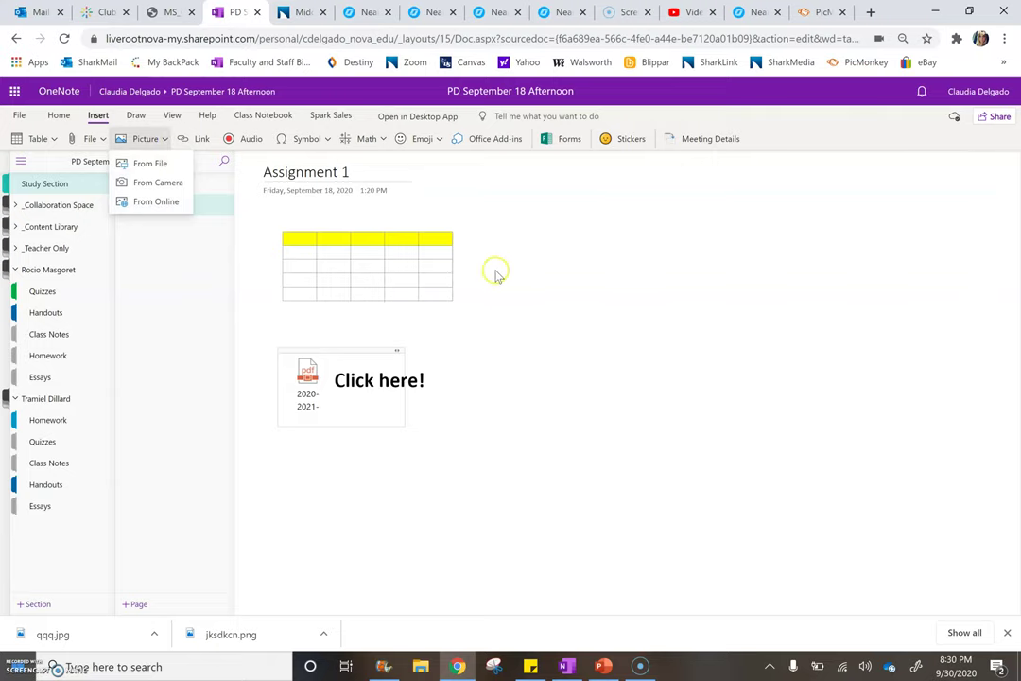
click(617, 233)
click(588, 236)
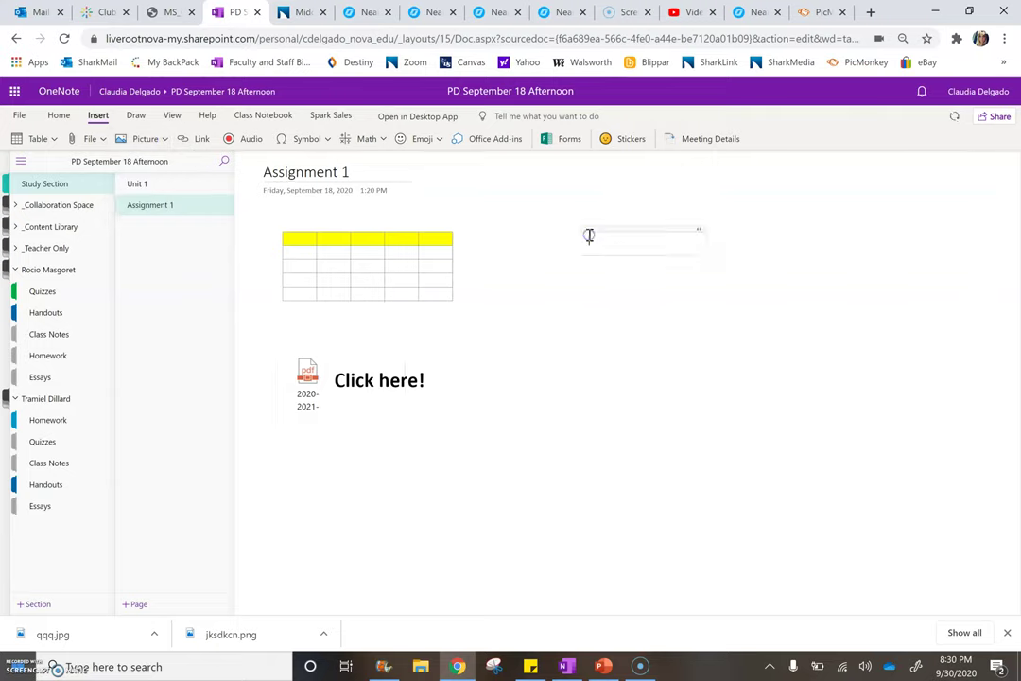
Step: Insert the Reviewing Student Work image from the computer into that note
click(166, 140)
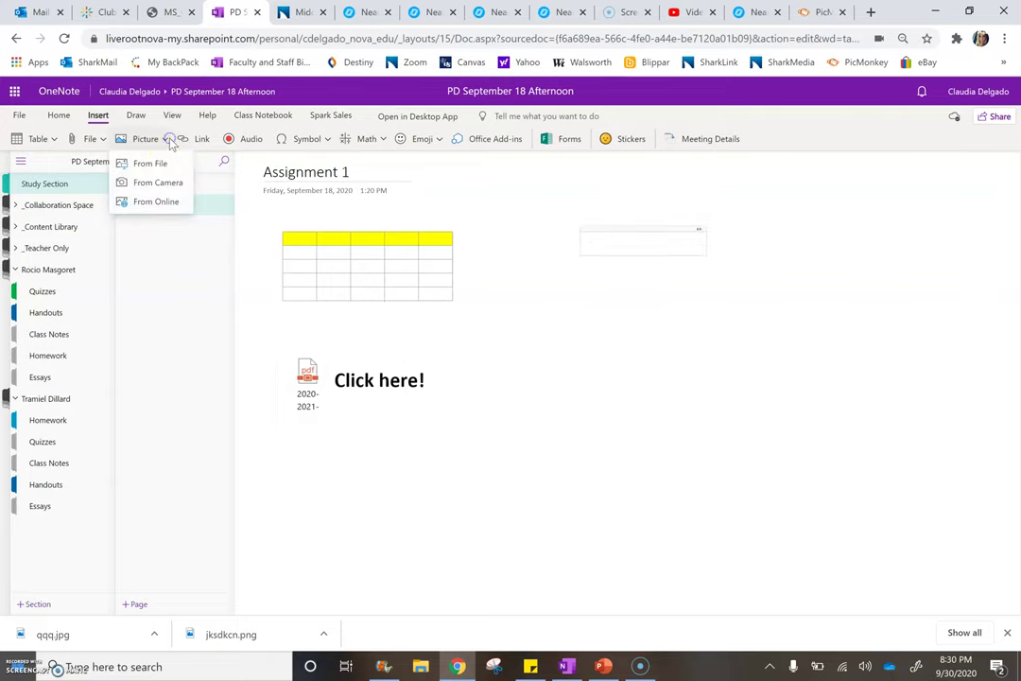
click(158, 189)
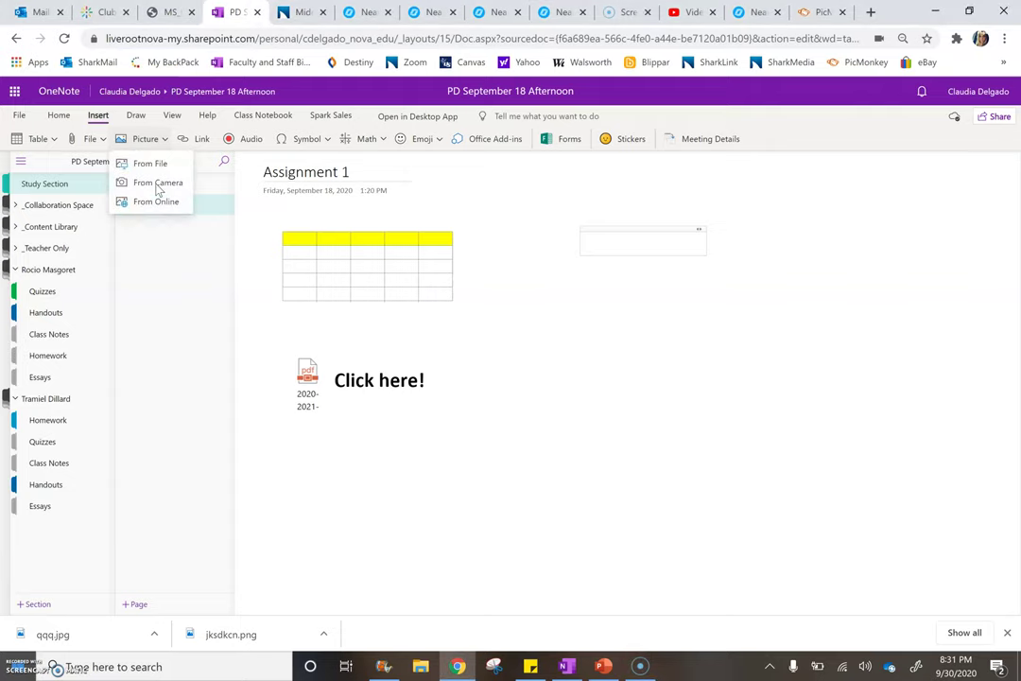
click(158, 189)
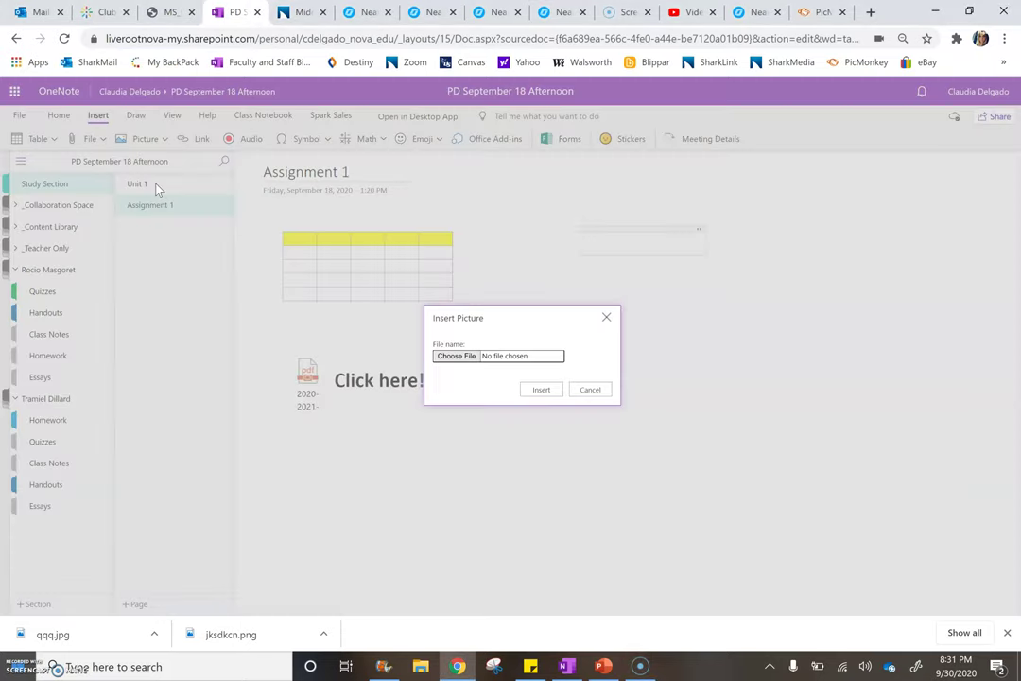
click(469, 356)
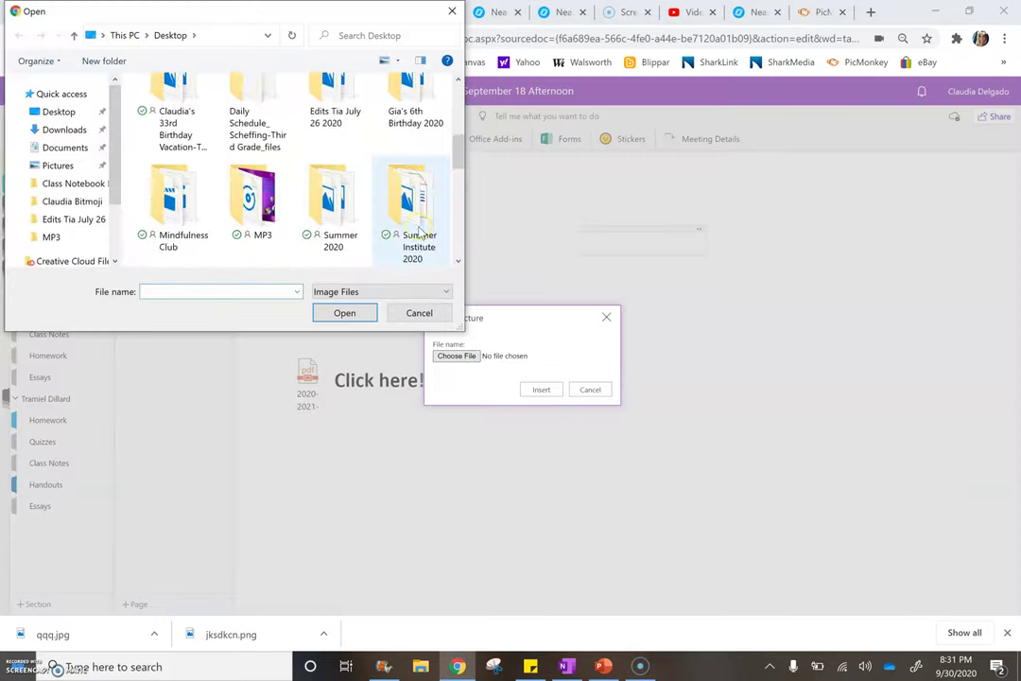
scroll(418, 232, down, 5)
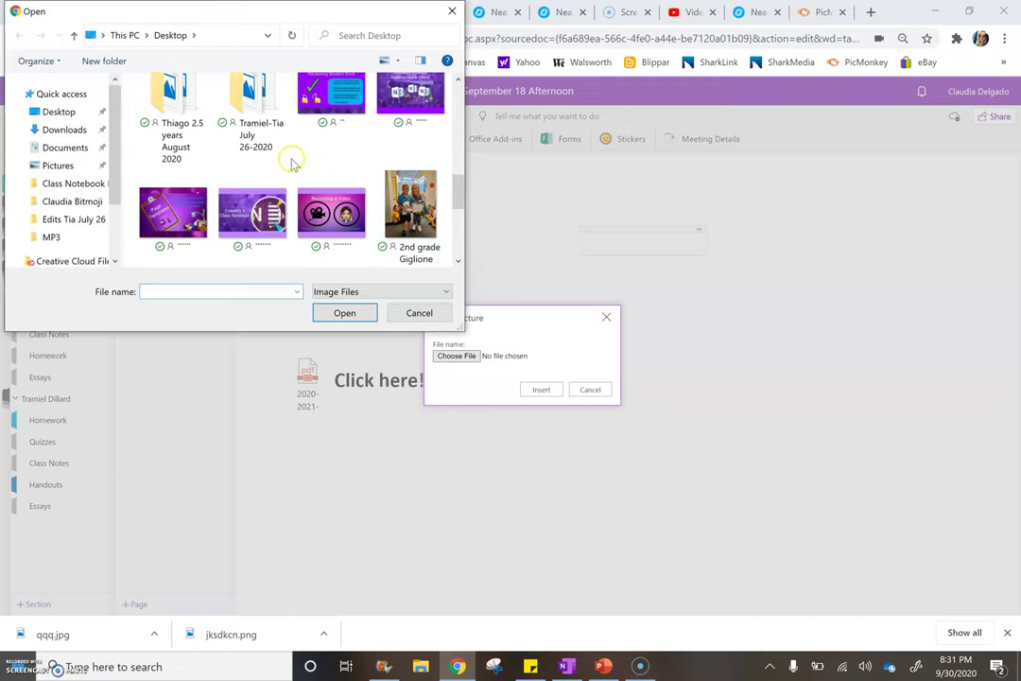
scroll(293, 162, up, 1)
click(343, 142)
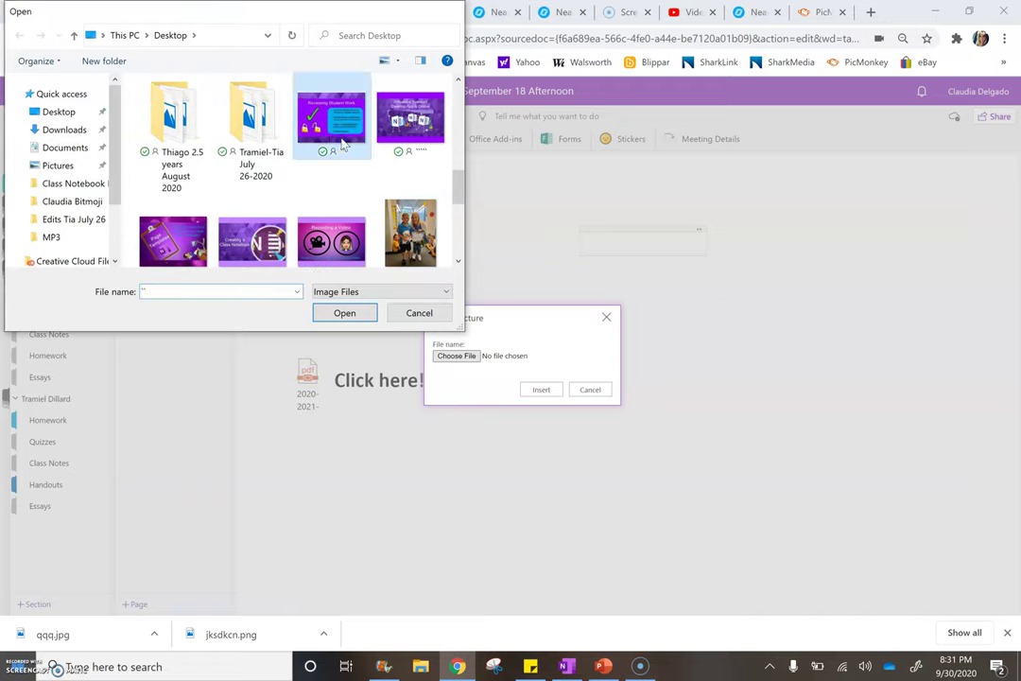
double_click(343, 141)
click(540, 390)
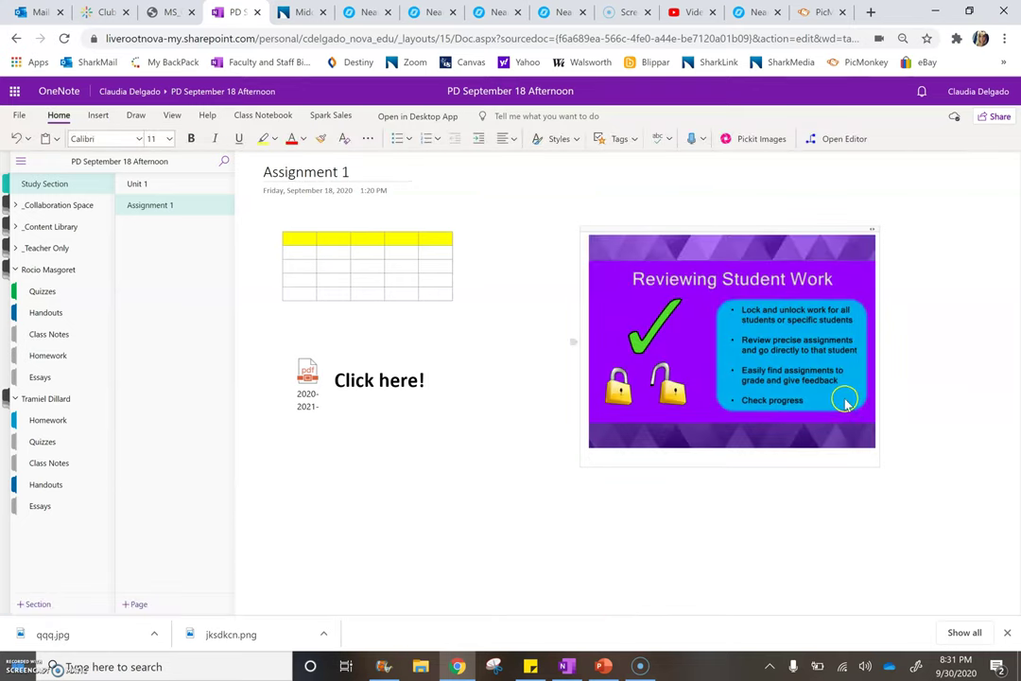
Step: Enlarge the Reviewing Student Work picture and move it left and up beside the table
click(846, 401)
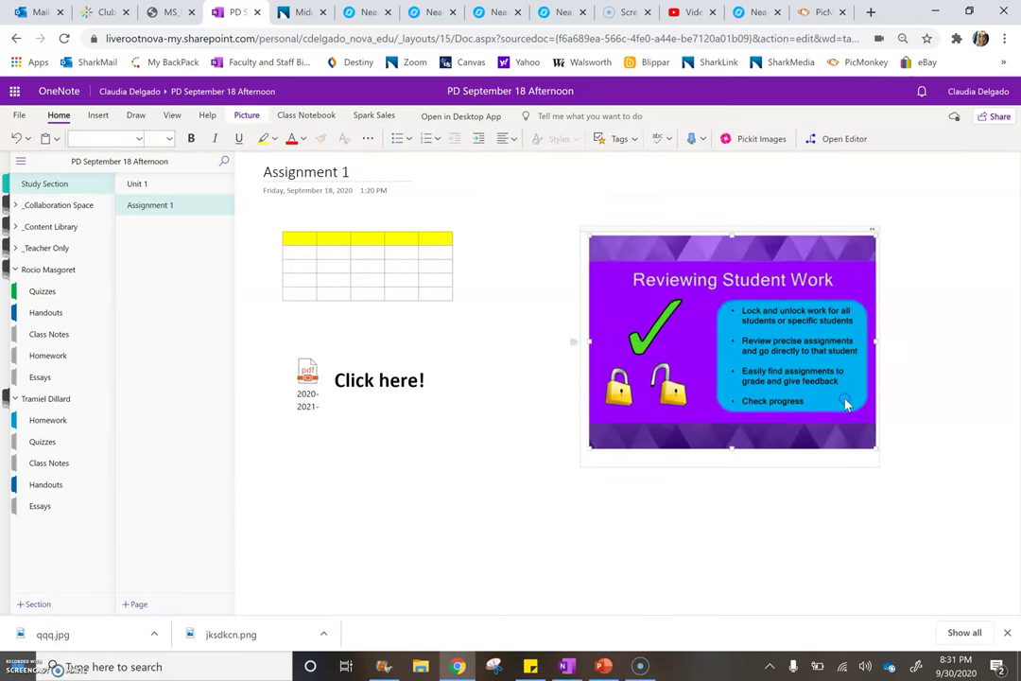
click(887, 460)
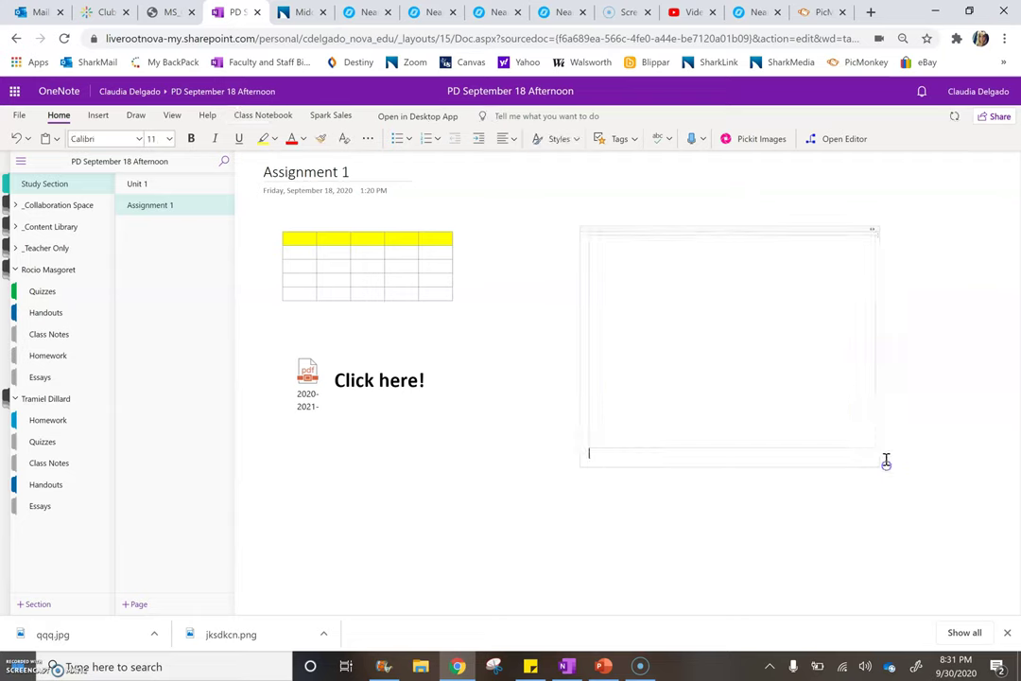
click(868, 448)
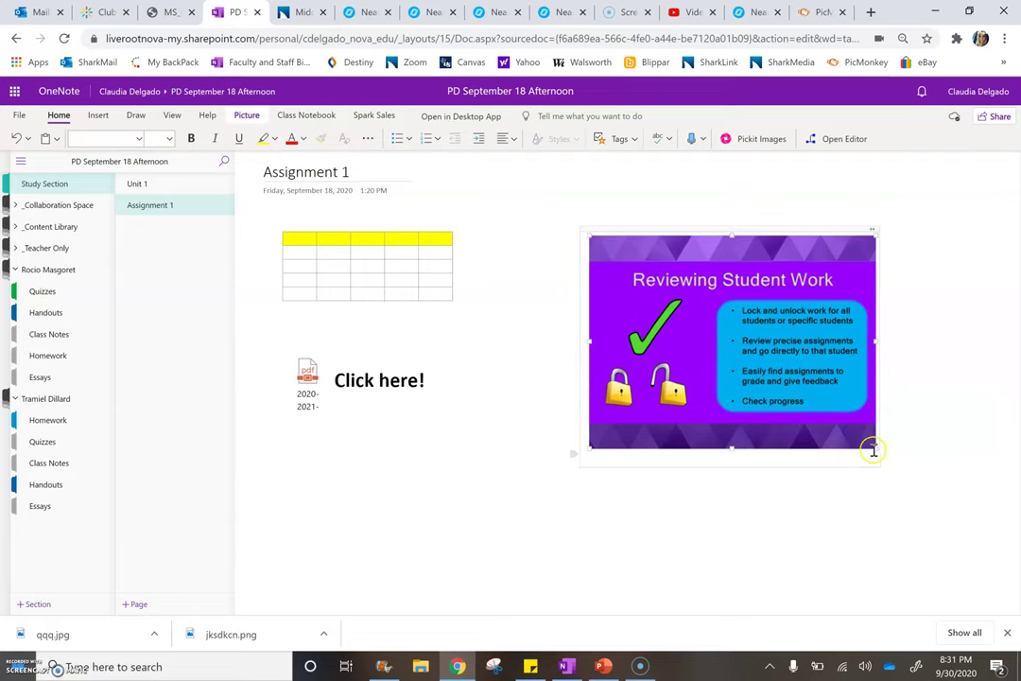
drag(872, 450, 989, 534)
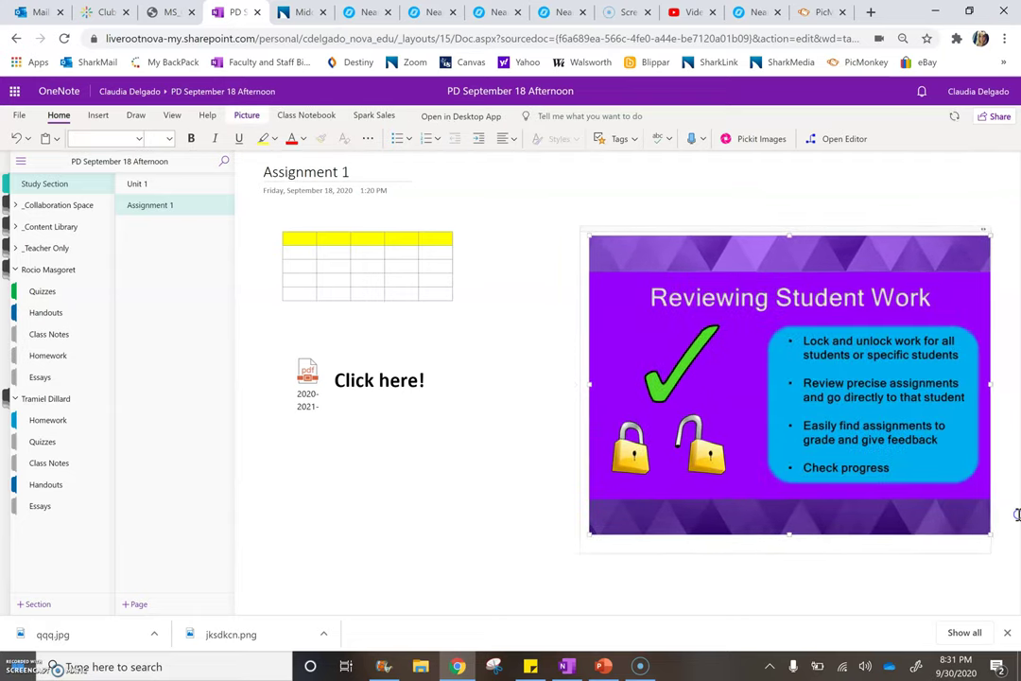
drag(884, 228, 815, 182)
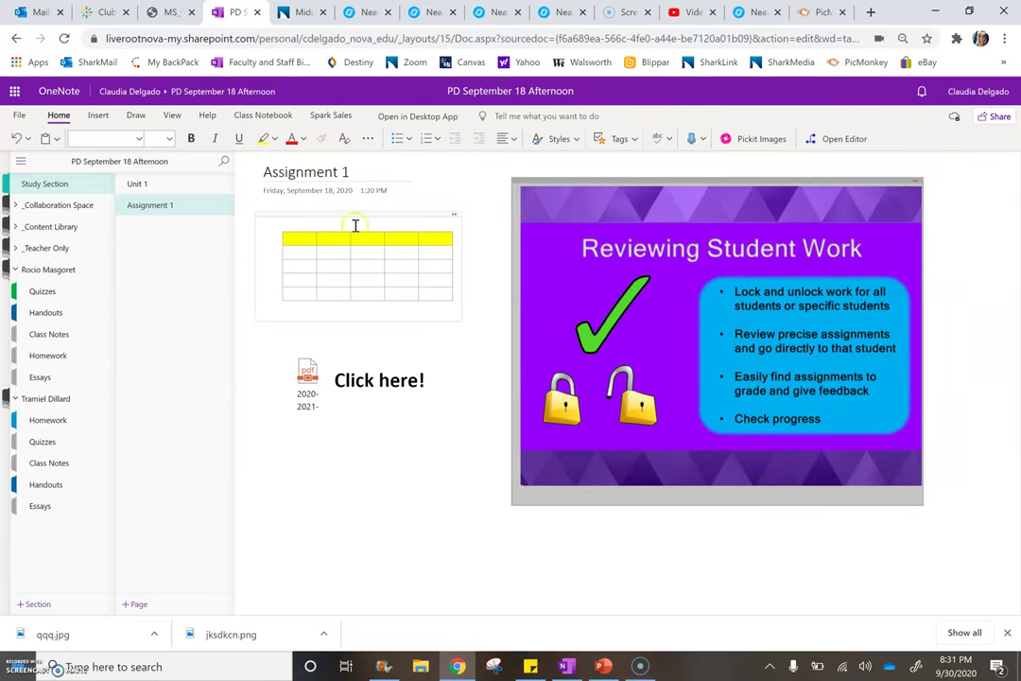
click(98, 115)
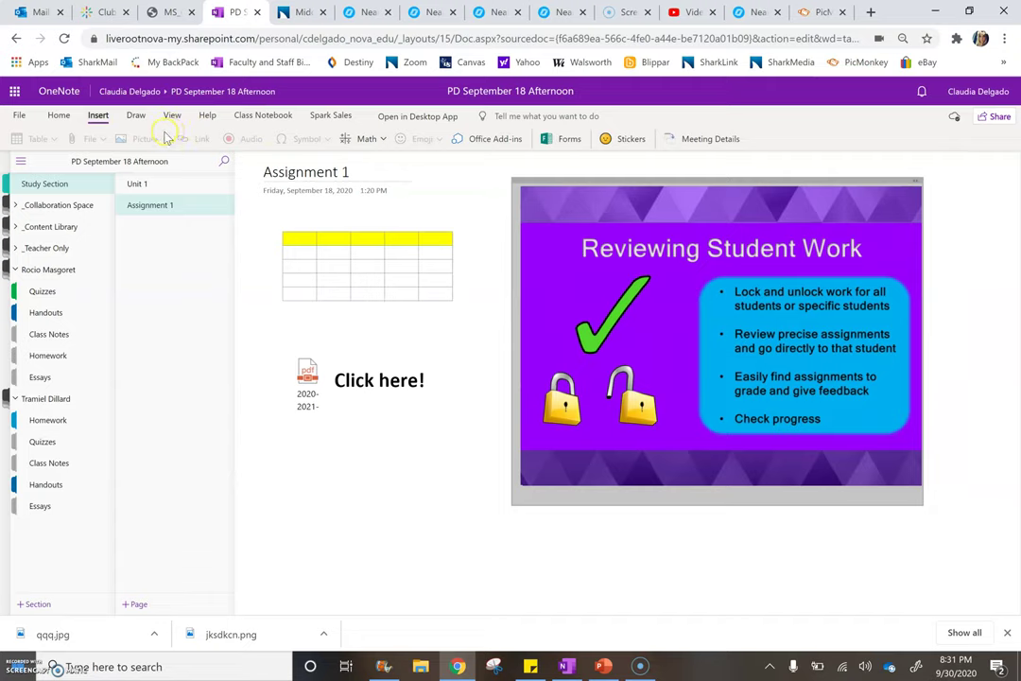
Step: Insert a palm-tree photo from an online 'florida' image search below the Click here! file
click(399, 487)
click(147, 138)
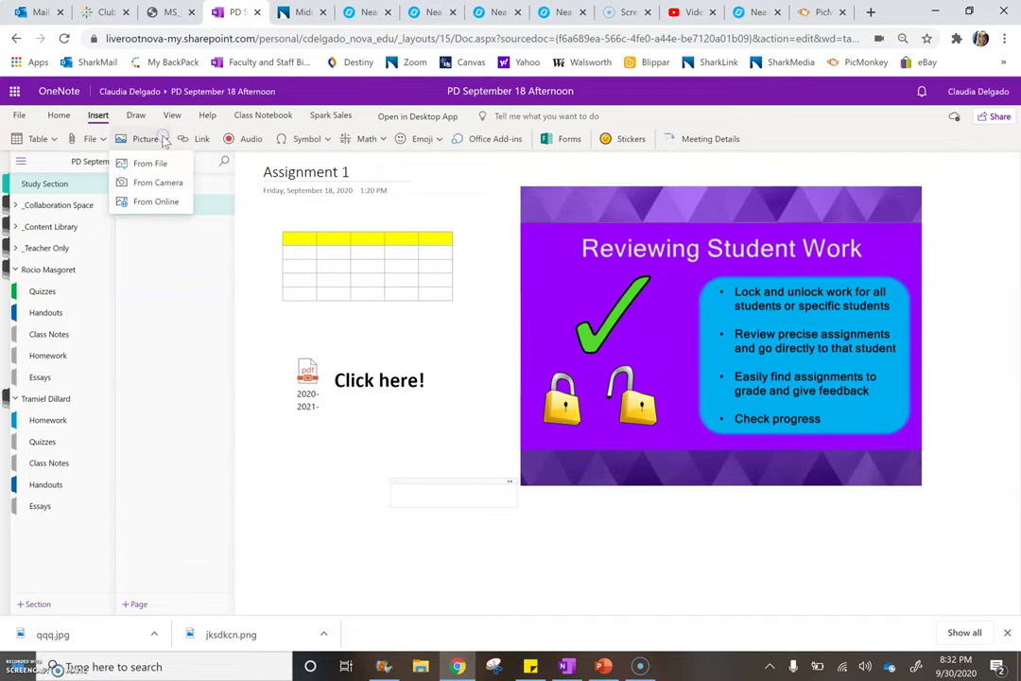
click(157, 202)
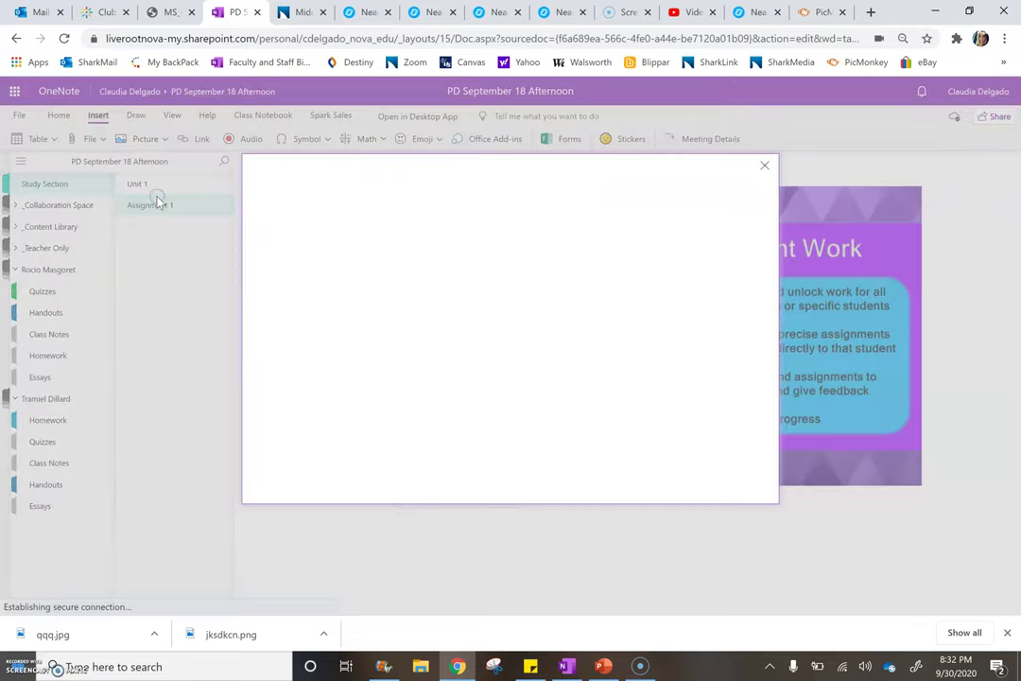
click(481, 199)
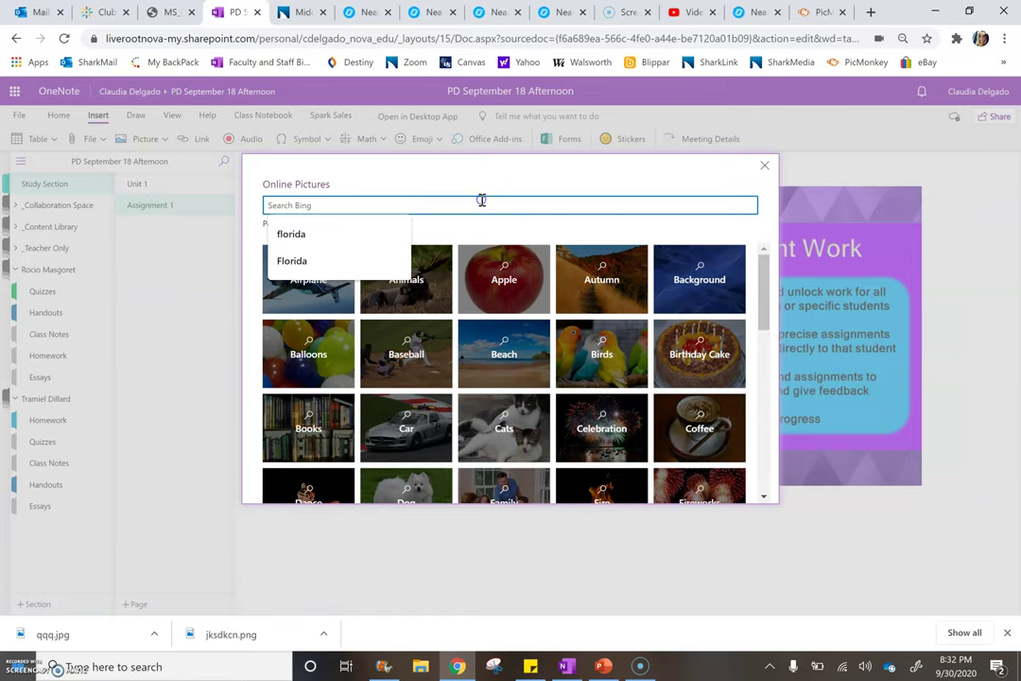
click(383, 232)
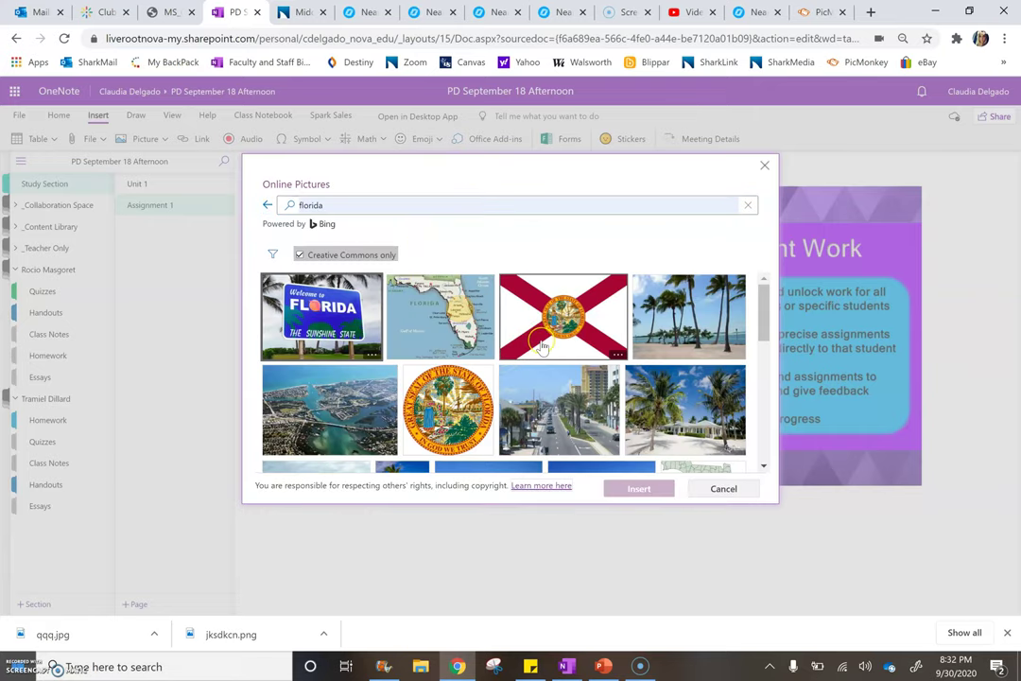
scroll(541, 346, down, 2)
scroll(542, 346, down, 1)
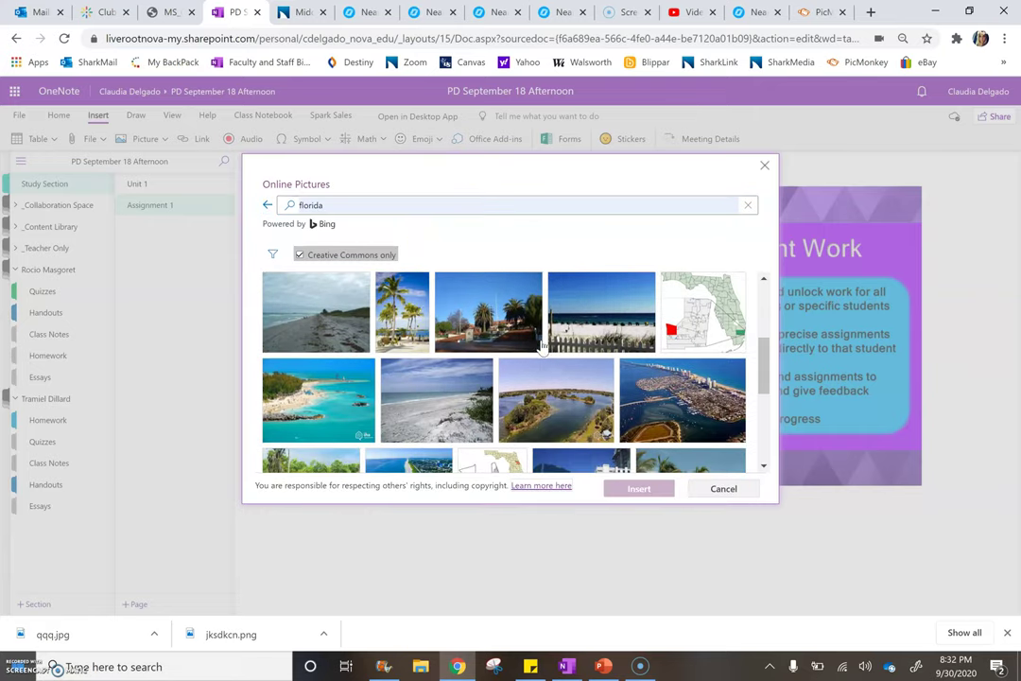
click(408, 320)
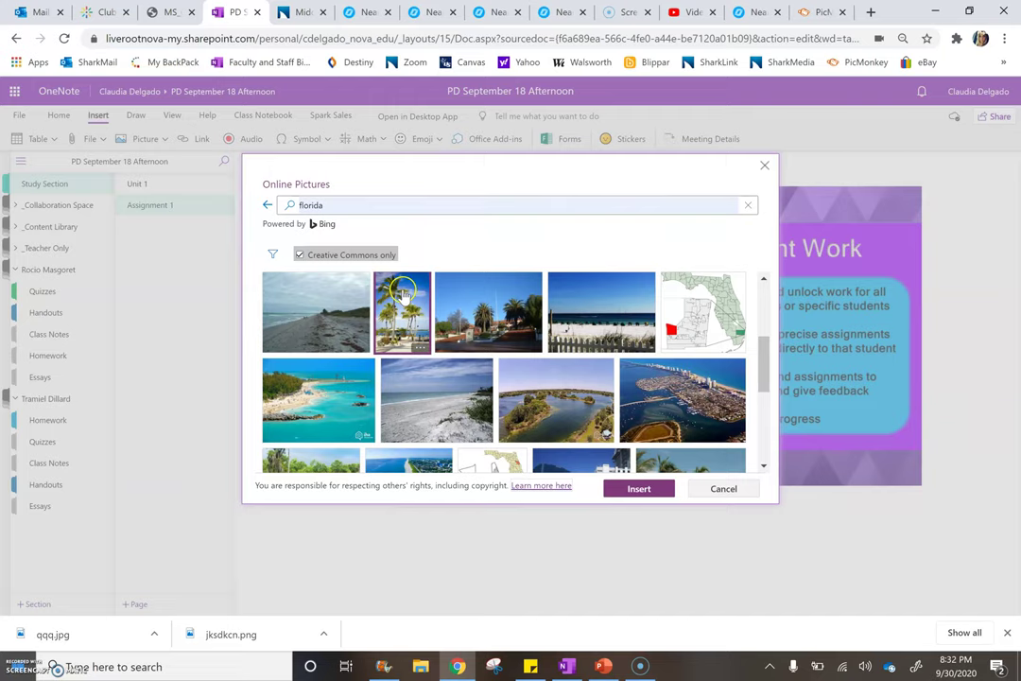
click(638, 489)
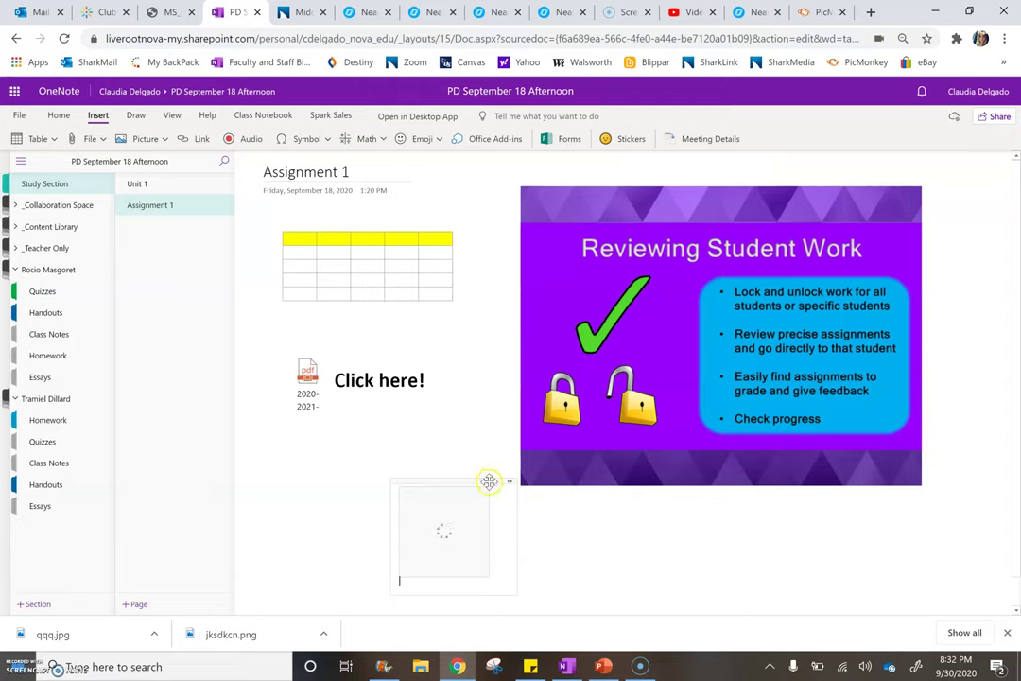
Step: Move the palm-tree photo up and right so it overlaps the slide picture's left edge
drag(488, 475, 399, 453)
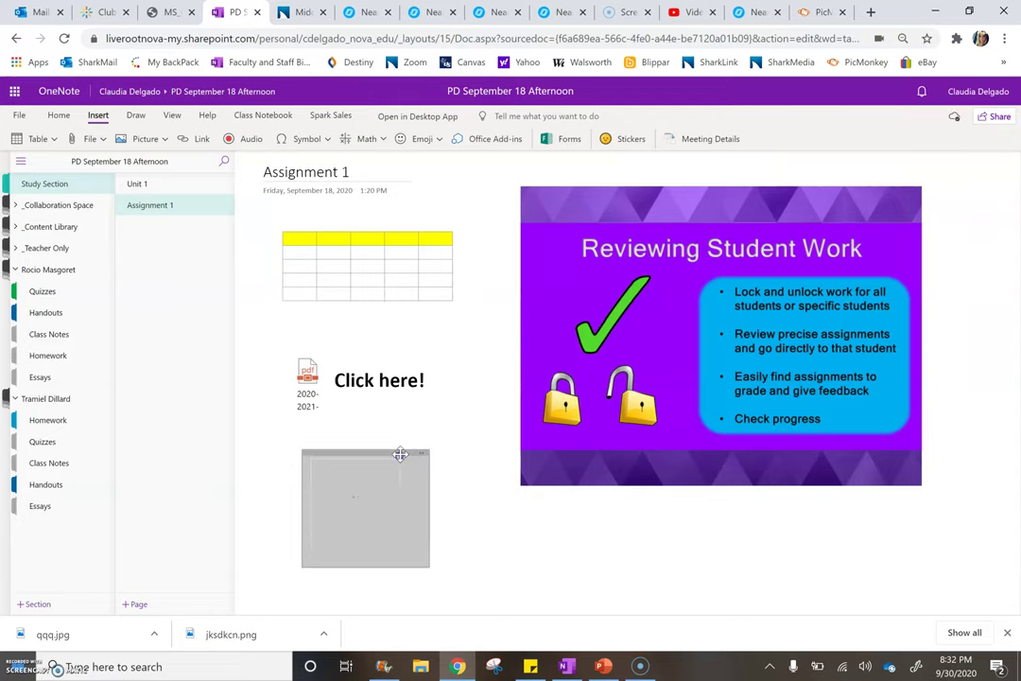
click(544, 533)
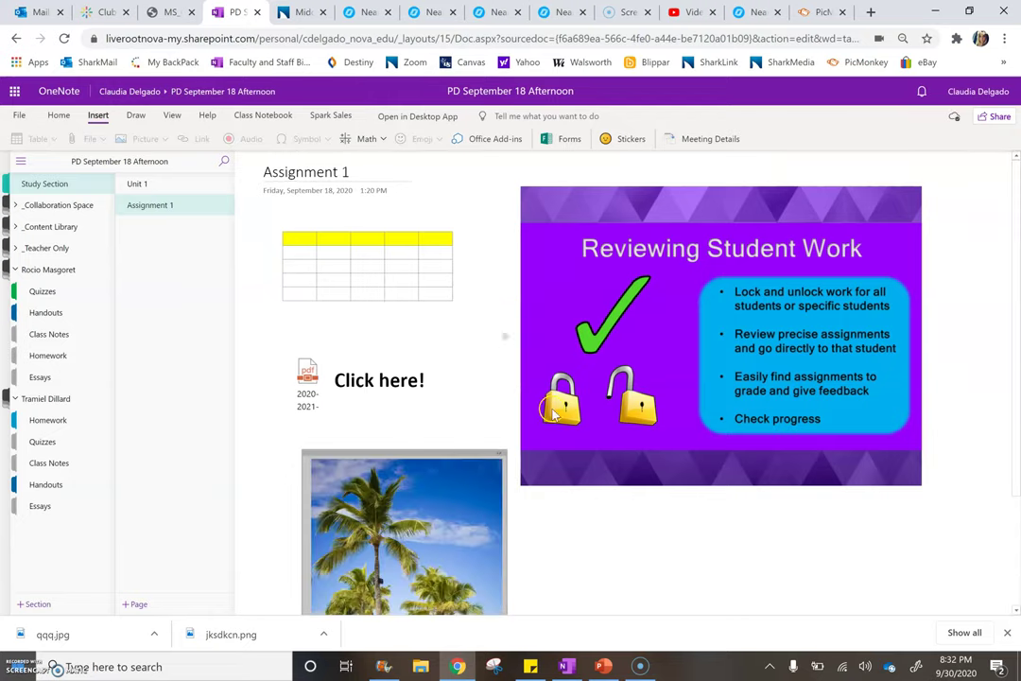
drag(418, 452, 648, 245)
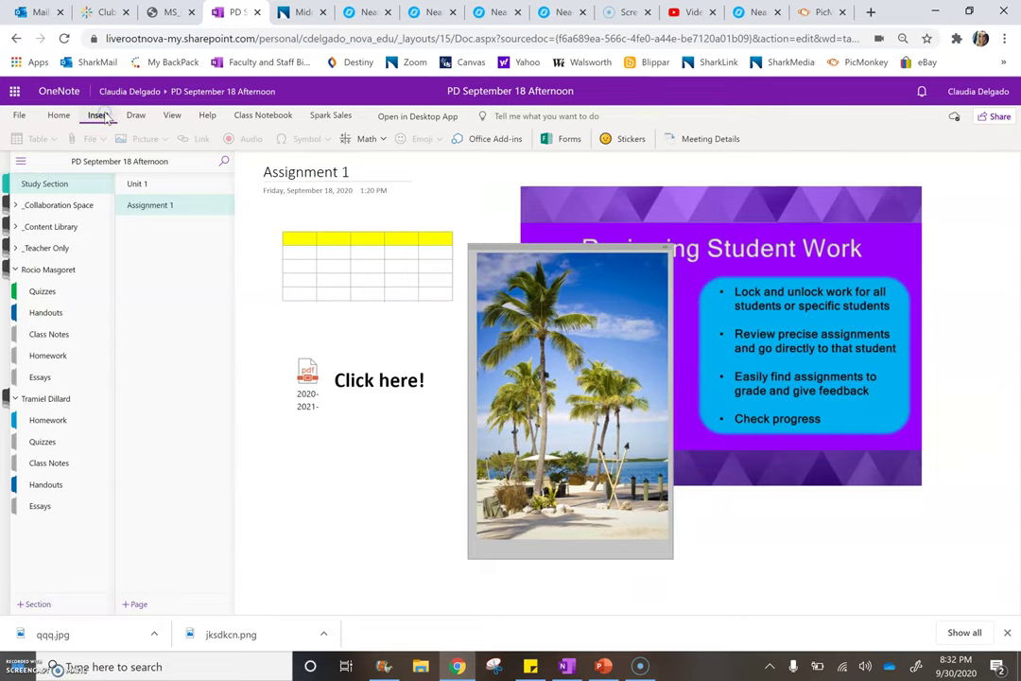
Step: Start a new link with display text 'Video YouTube' and move to its Address field
click(322, 477)
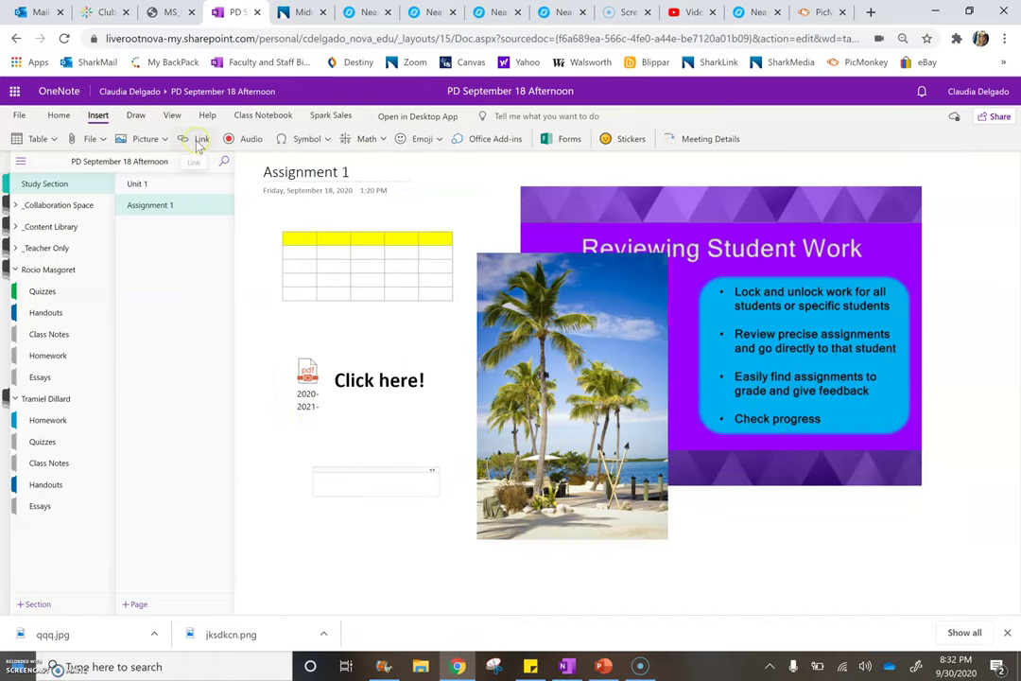
click(198, 142)
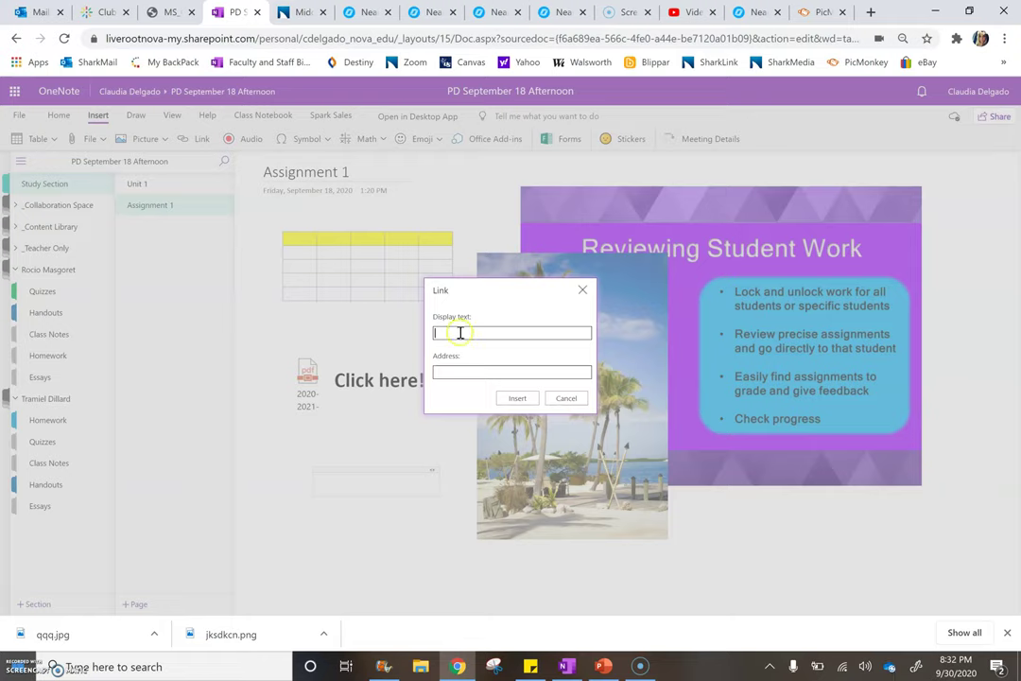
text(Vi)
click(492, 369)
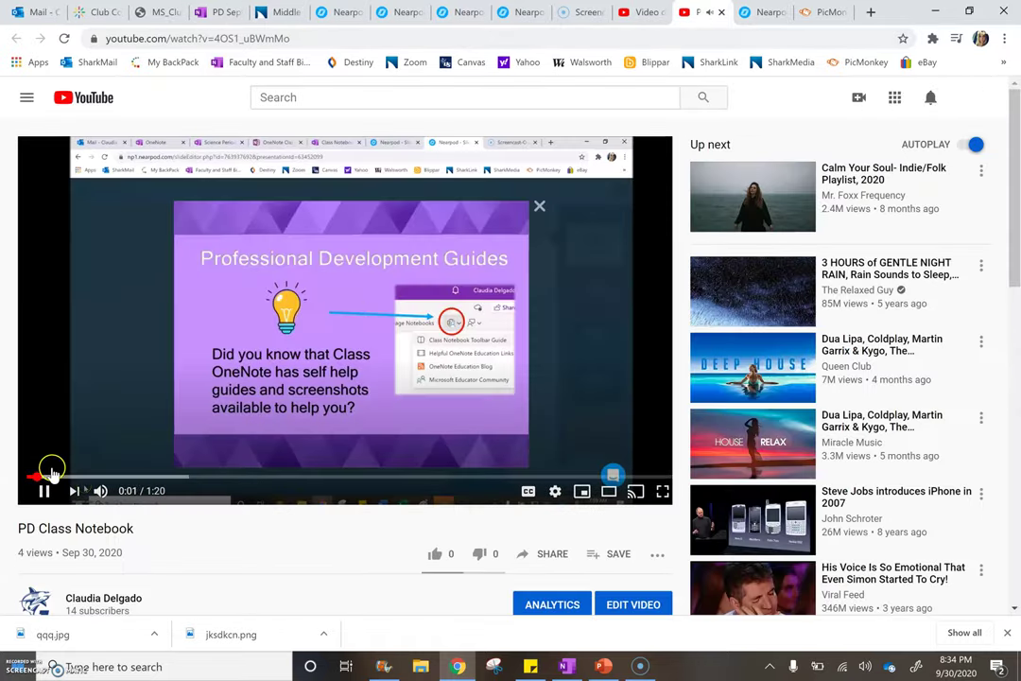
Step: Pause the YouTube video, copy its web address, and return to OneNote
click(52, 468)
click(229, 38)
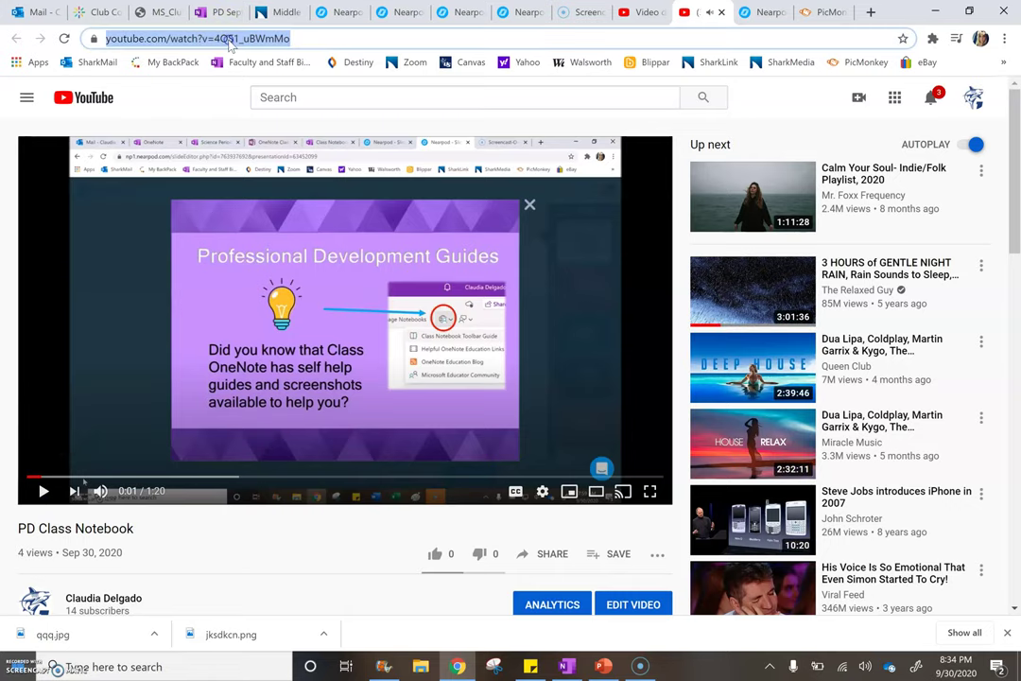
right_click(229, 39)
click(289, 121)
click(219, 11)
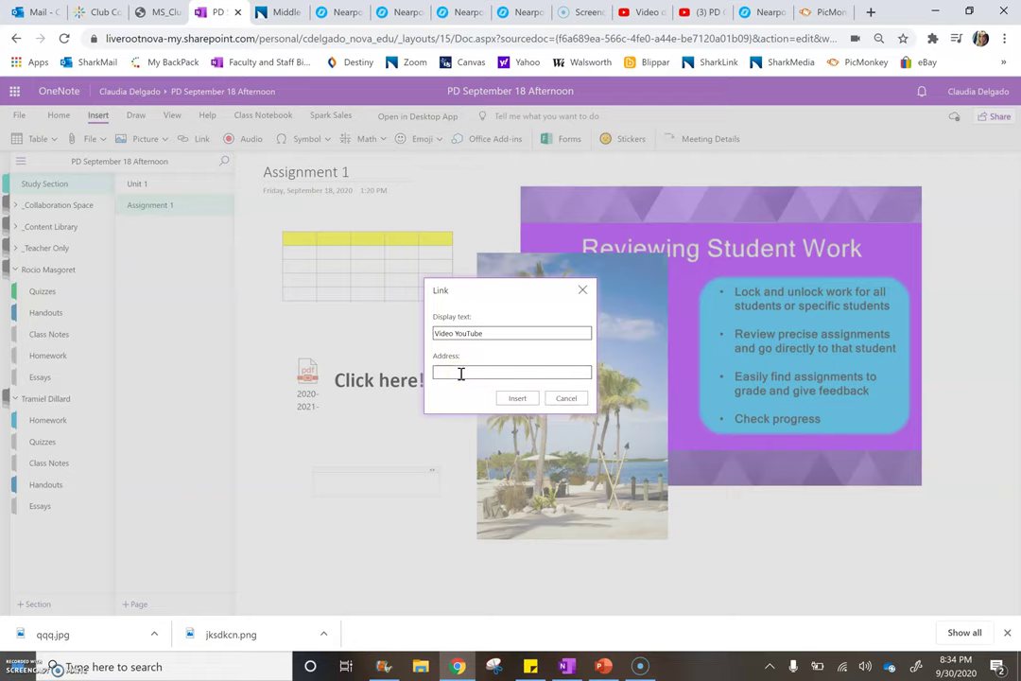
Step: Paste the video address and place the Video YouTube link just above-left of Click here!
key(ctrl+v)
click(517, 397)
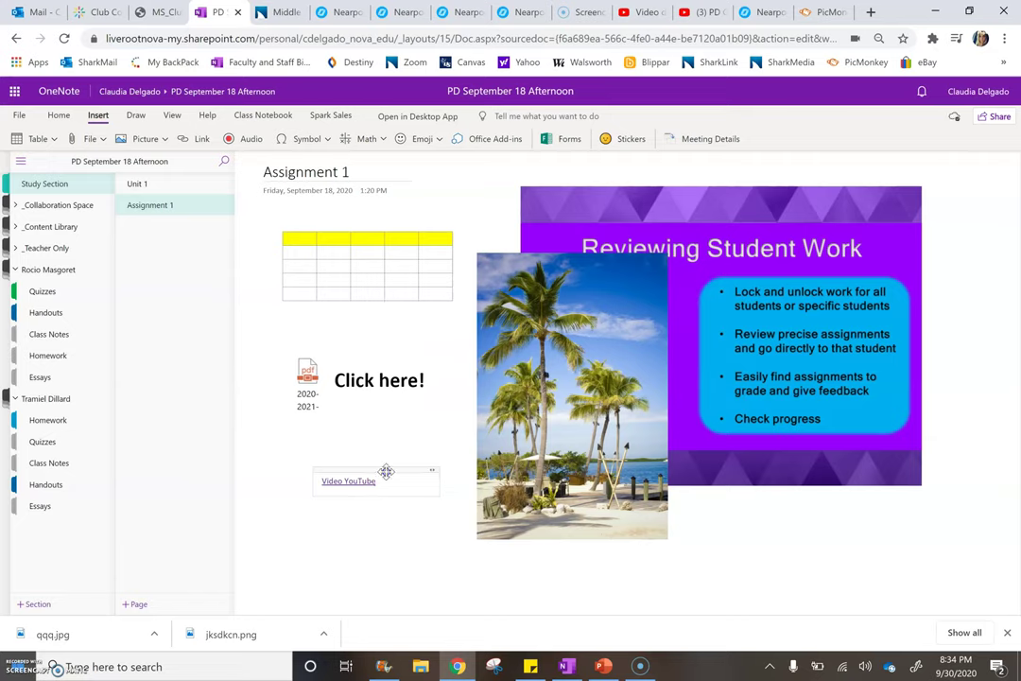
drag(384, 471, 351, 478)
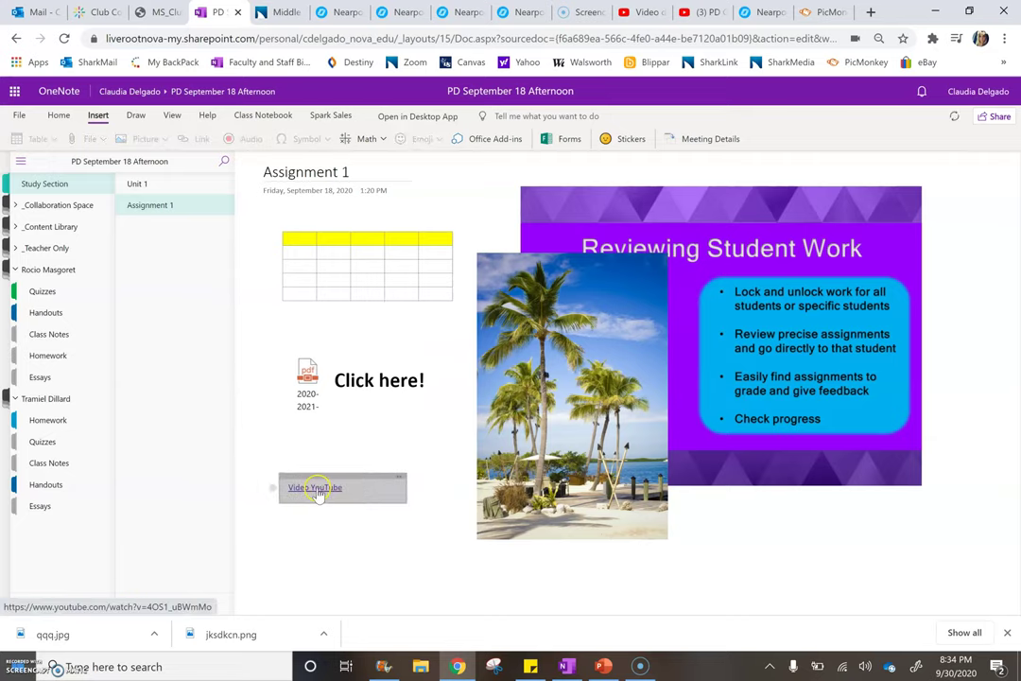
click(319, 487)
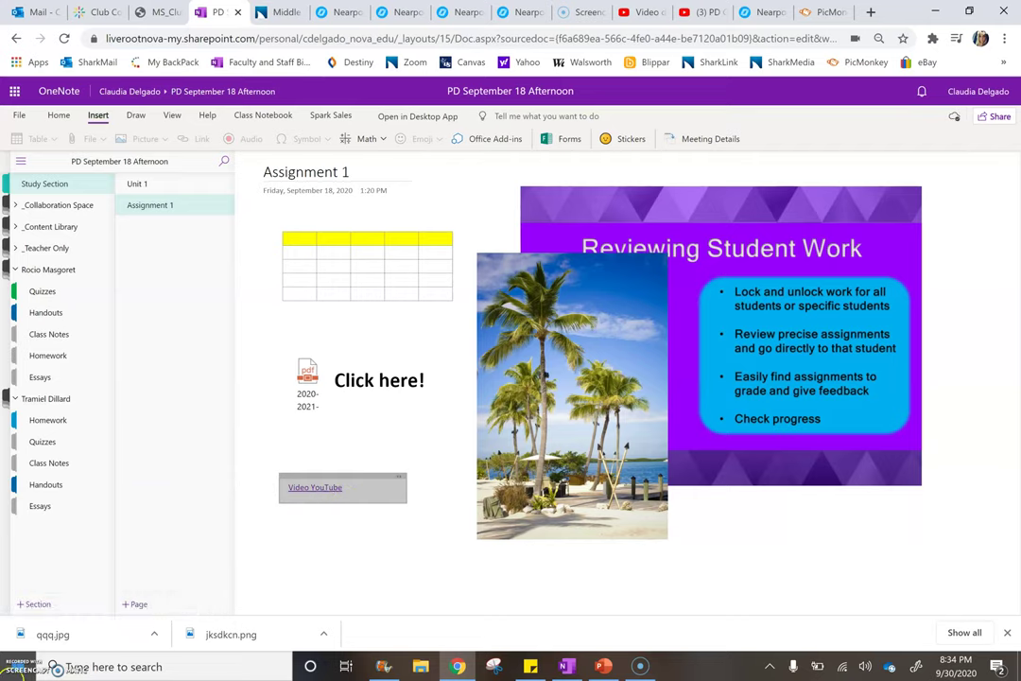
key(ctrl+z)
click(327, 446)
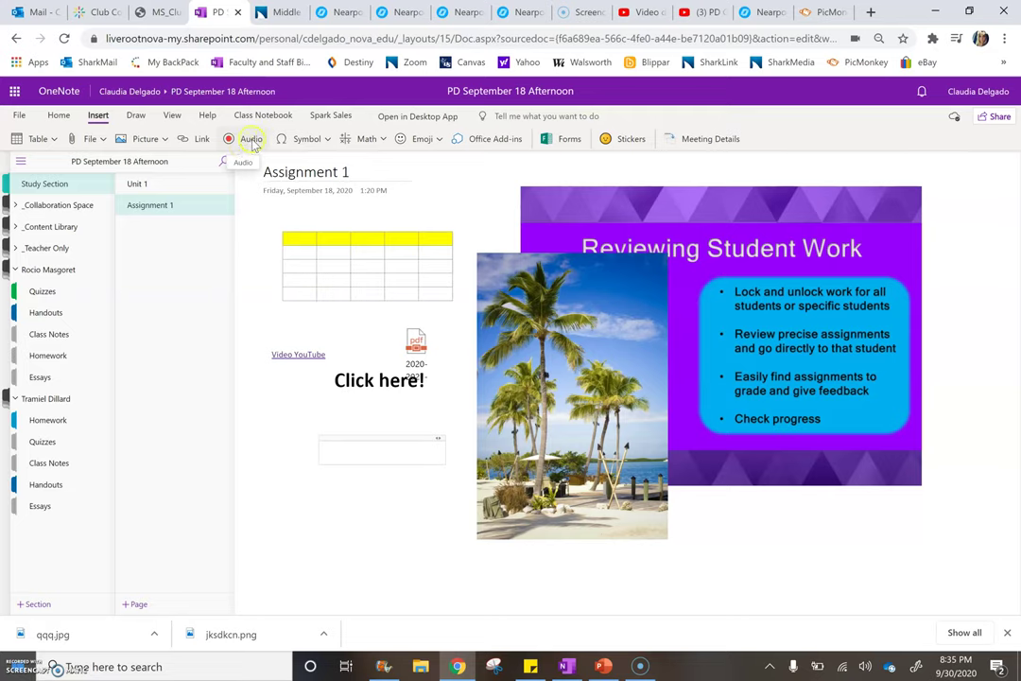
Step: Browse the Symbol and Emoji galleries, then add a new blank page to the Study Section
click(322, 140)
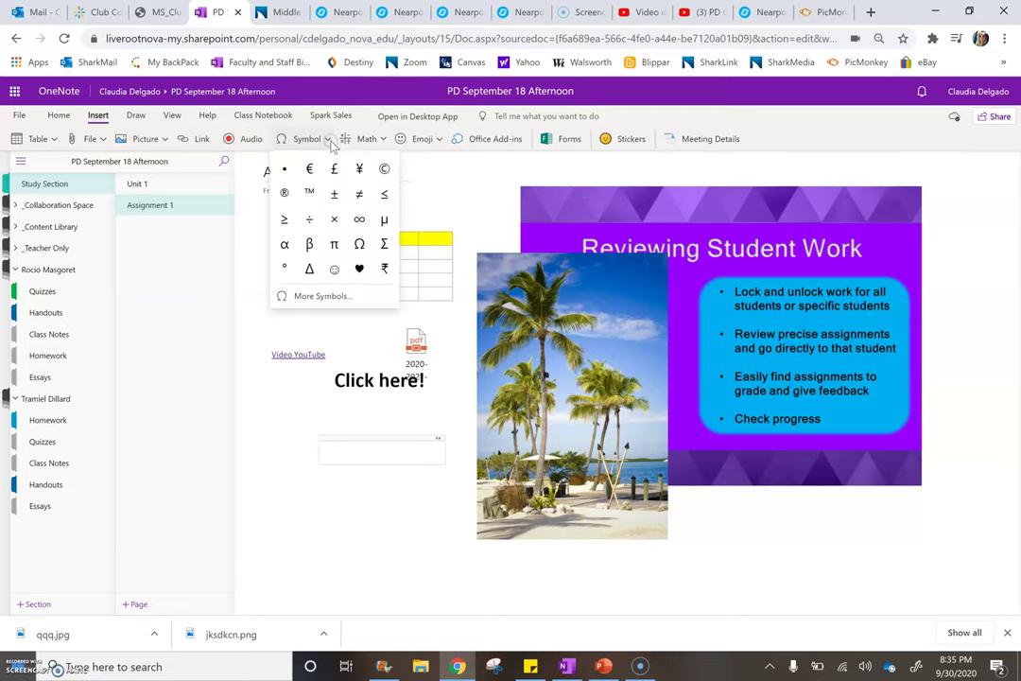
click(436, 140)
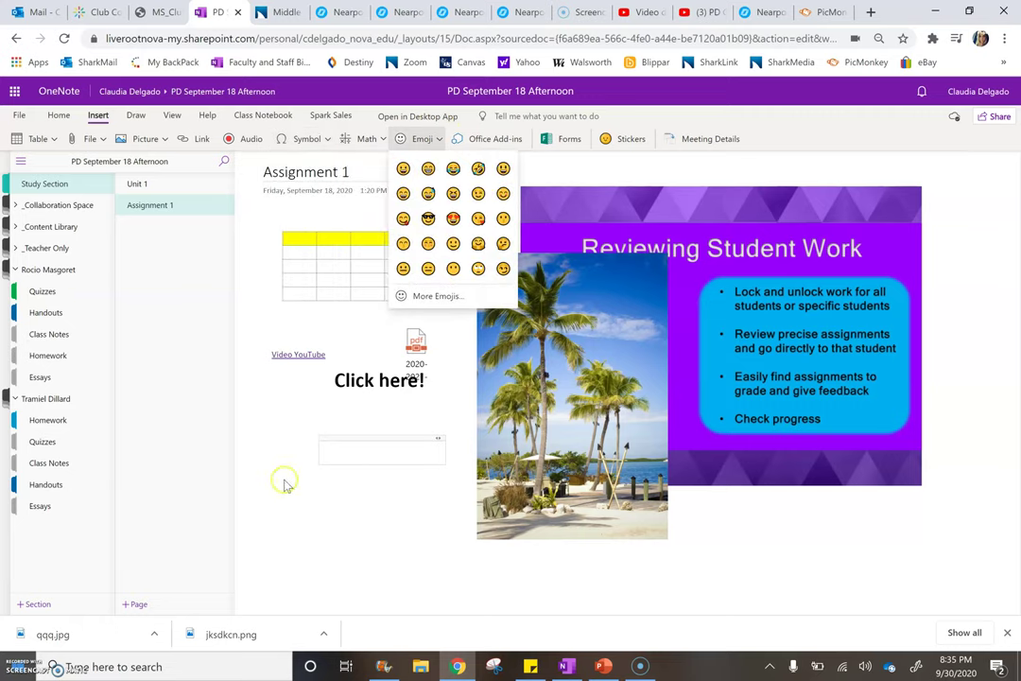
click(353, 485)
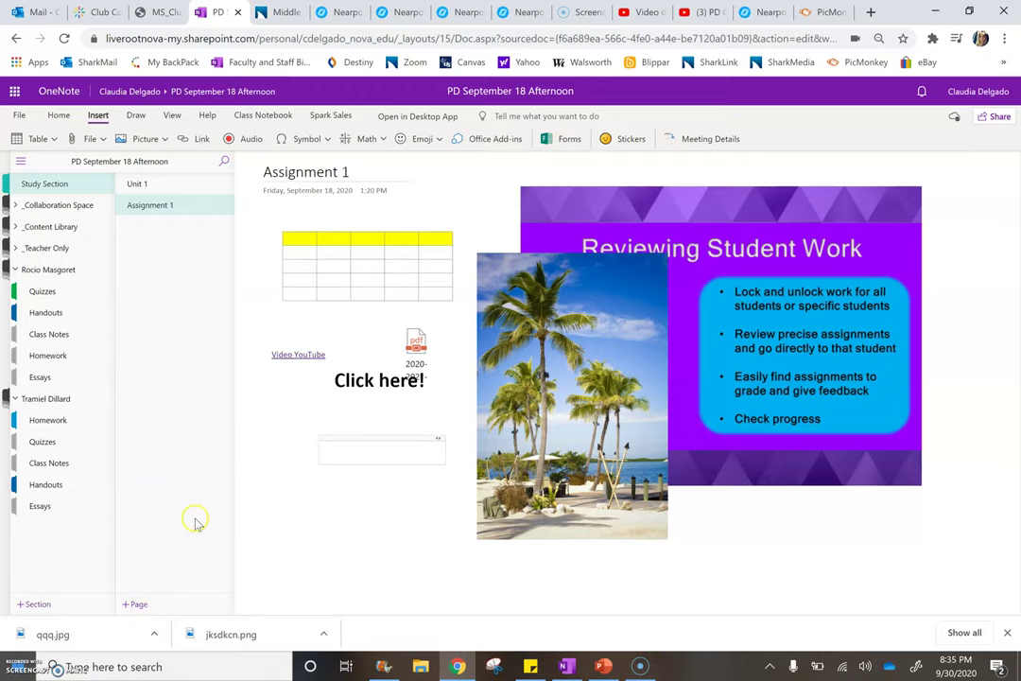
click(135, 603)
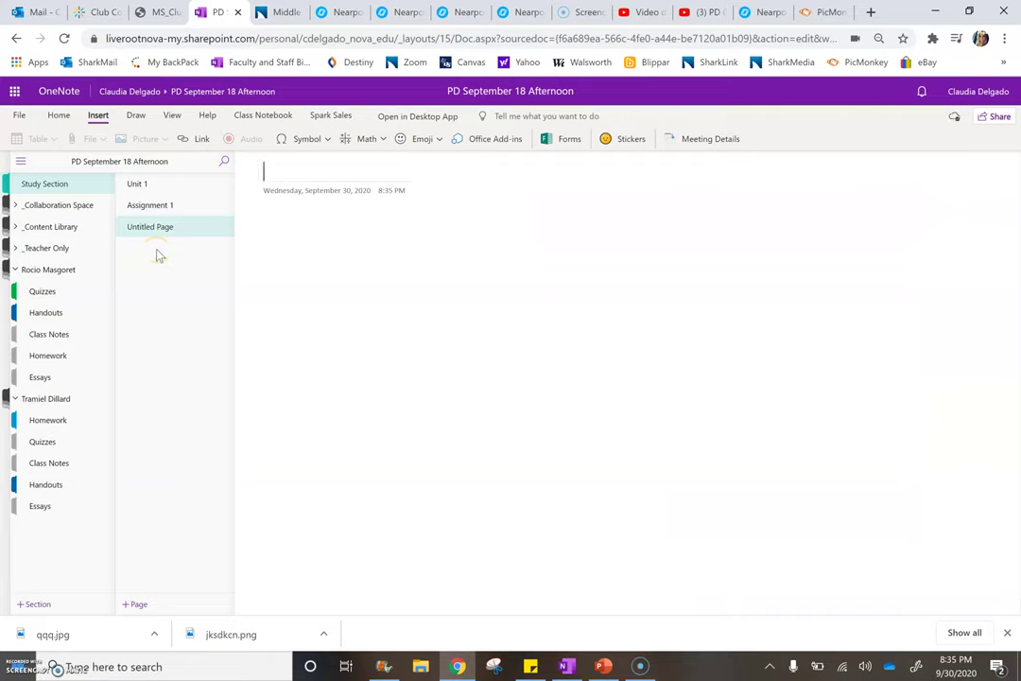
Step: Title the page 'Form' and sign in to Forms for OneNote to browse My forms
text(Form)
key(Return)
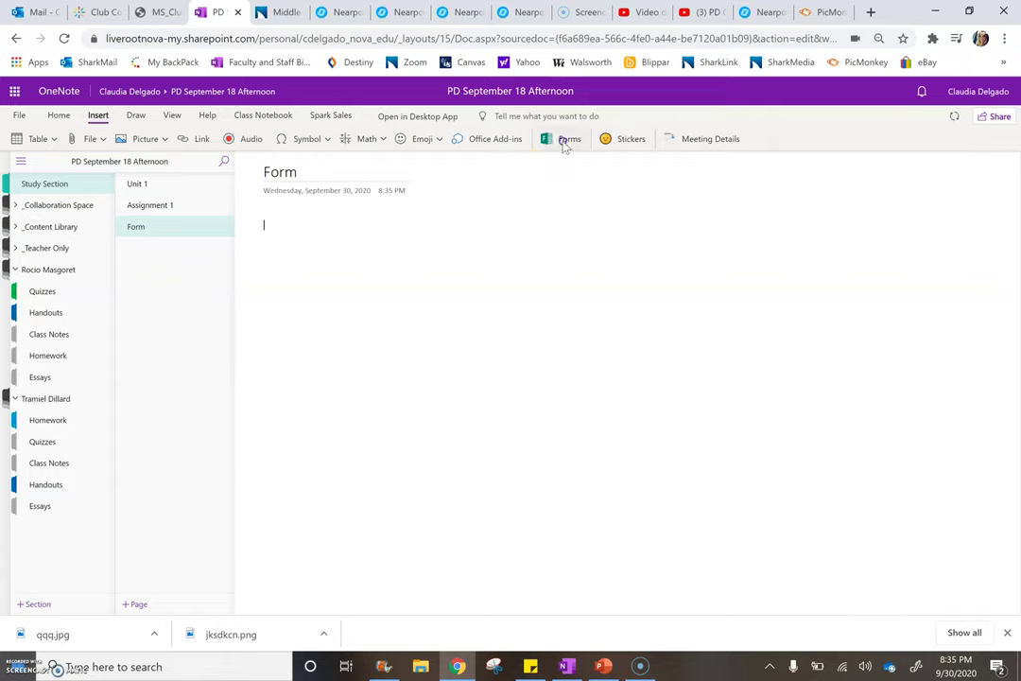
click(565, 139)
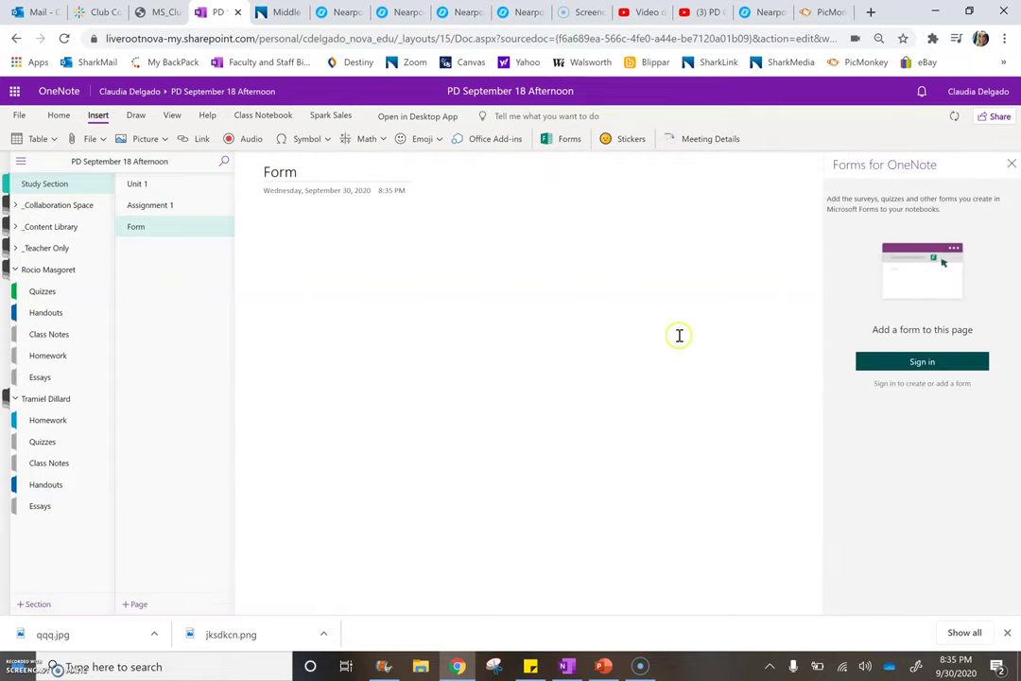
click(921, 368)
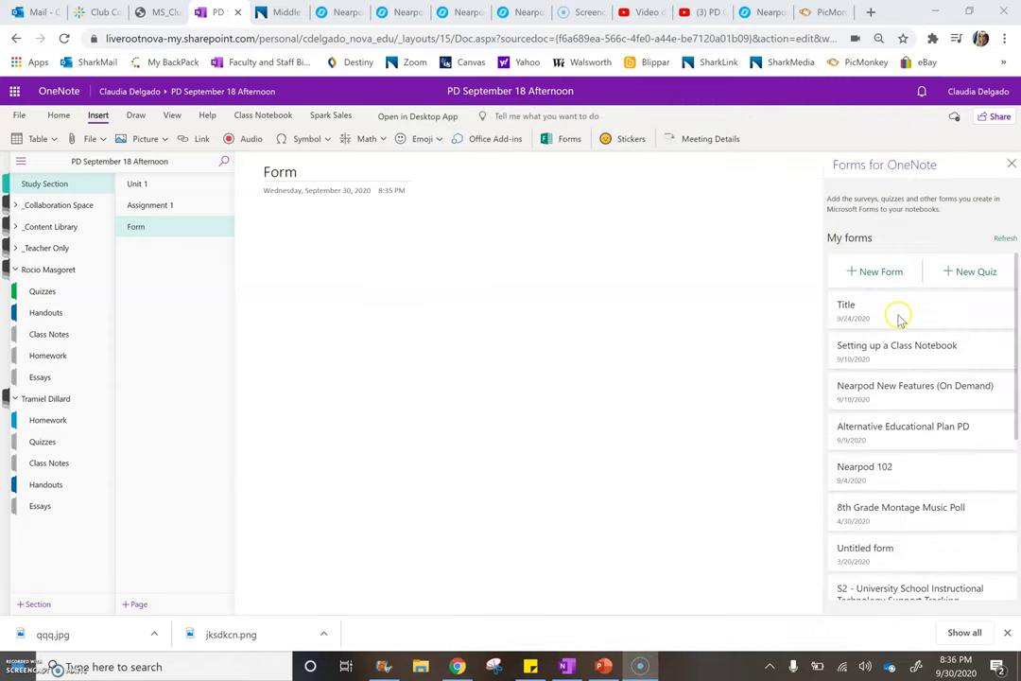
click(866, 272)
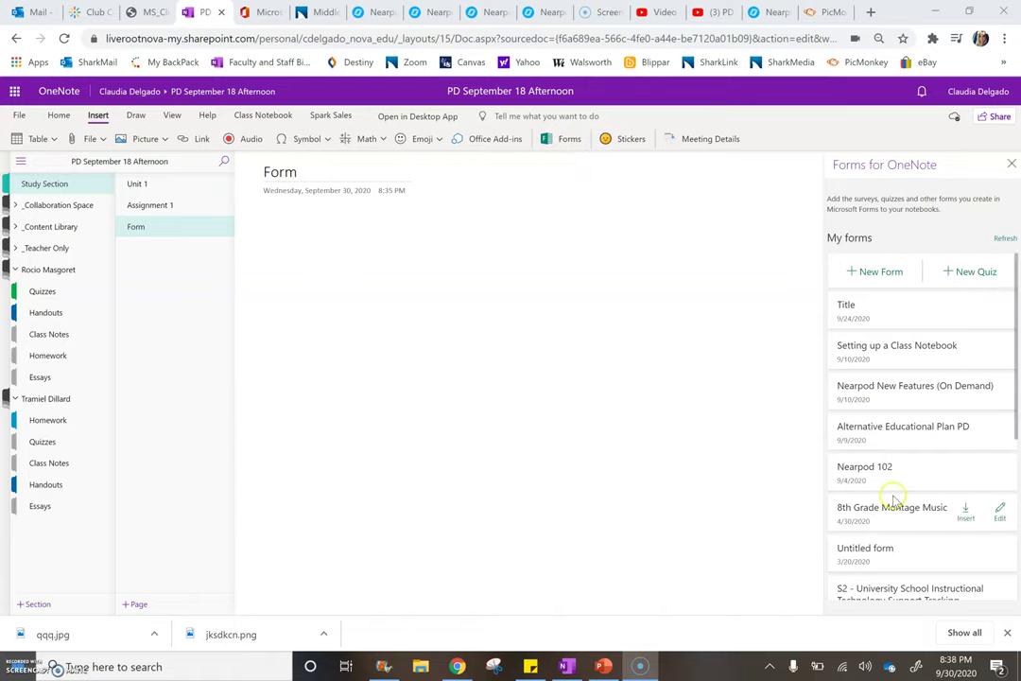
scroll(896, 499, down, 5)
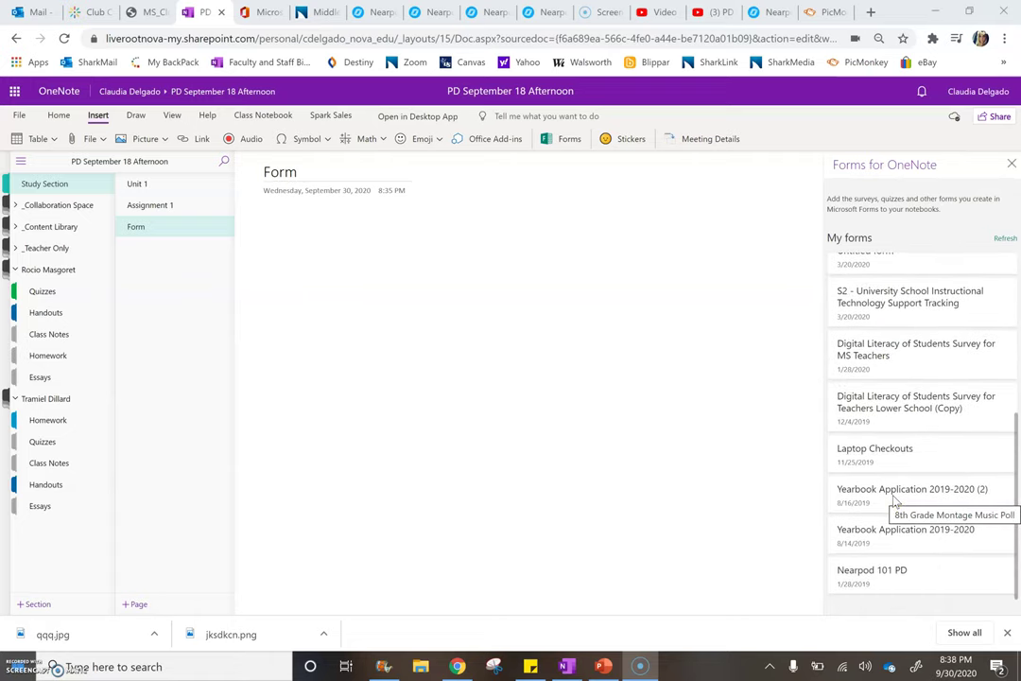
scroll(896, 499, up, 5)
mouse_move(889, 315)
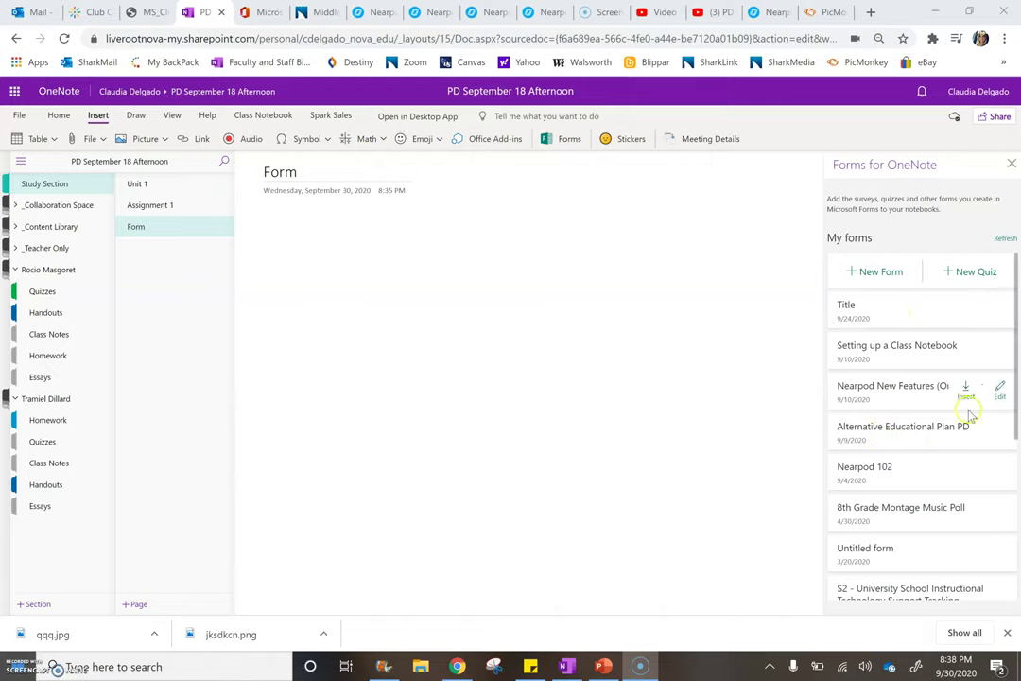
mouse_move(936, 299)
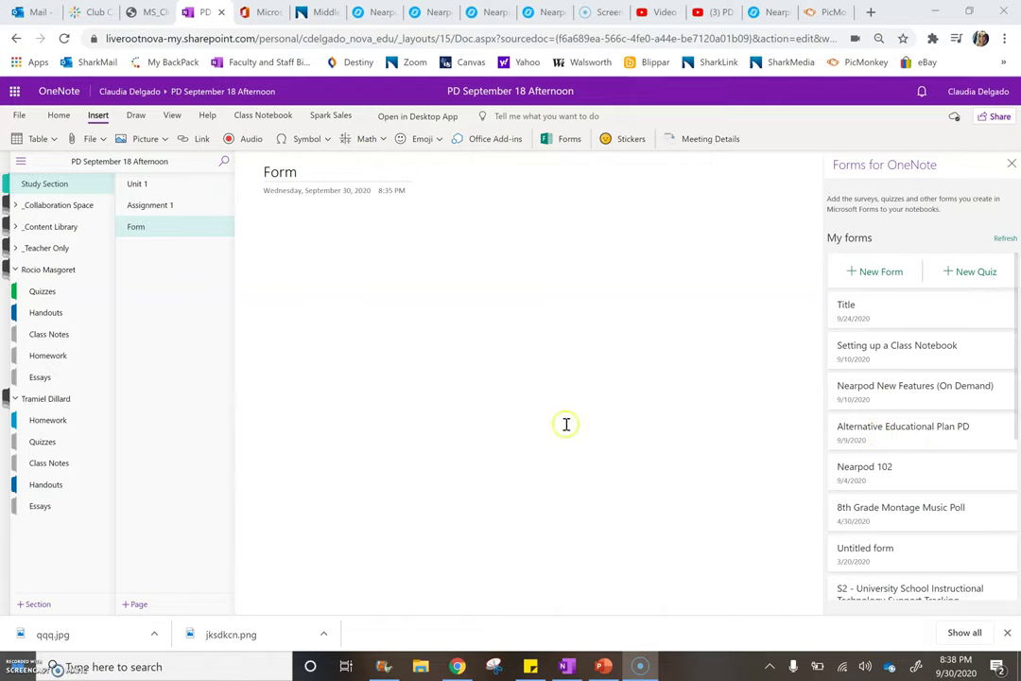
Step: Create a new form and insert it on the Form page
click(869, 272)
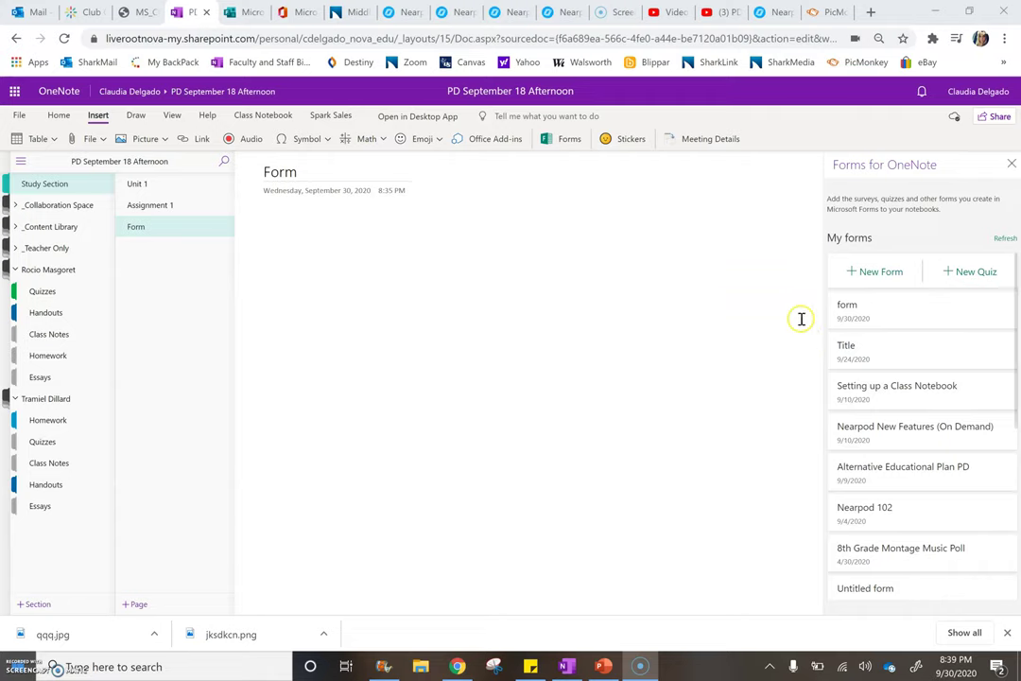
click(965, 309)
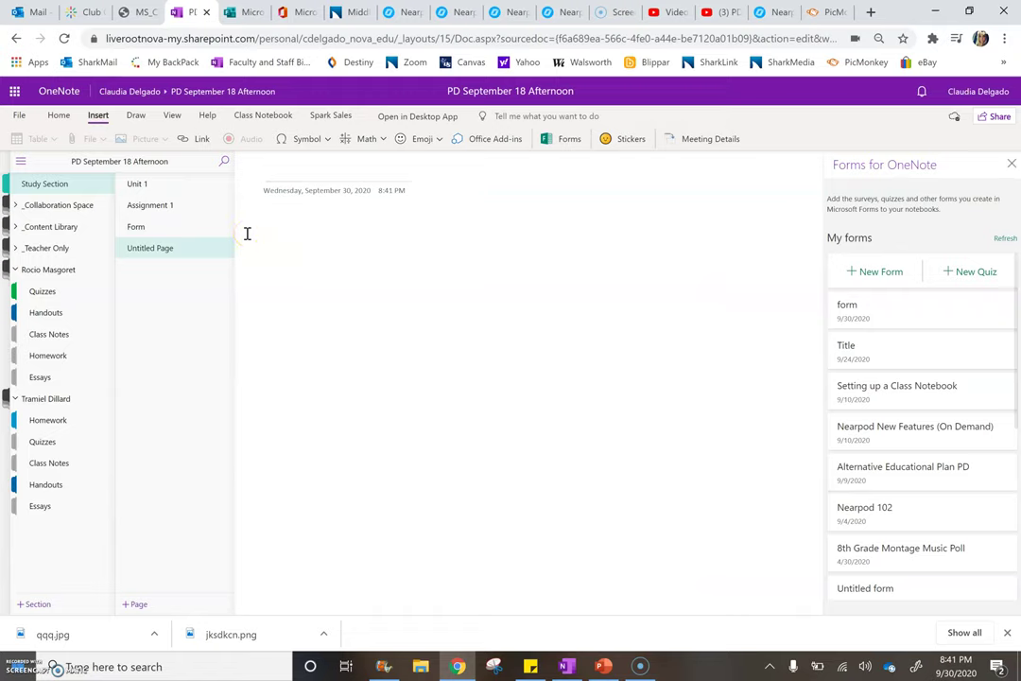
Step: Title the page 'Math' and turn off Solution steps for students in the math settings
text(Math)
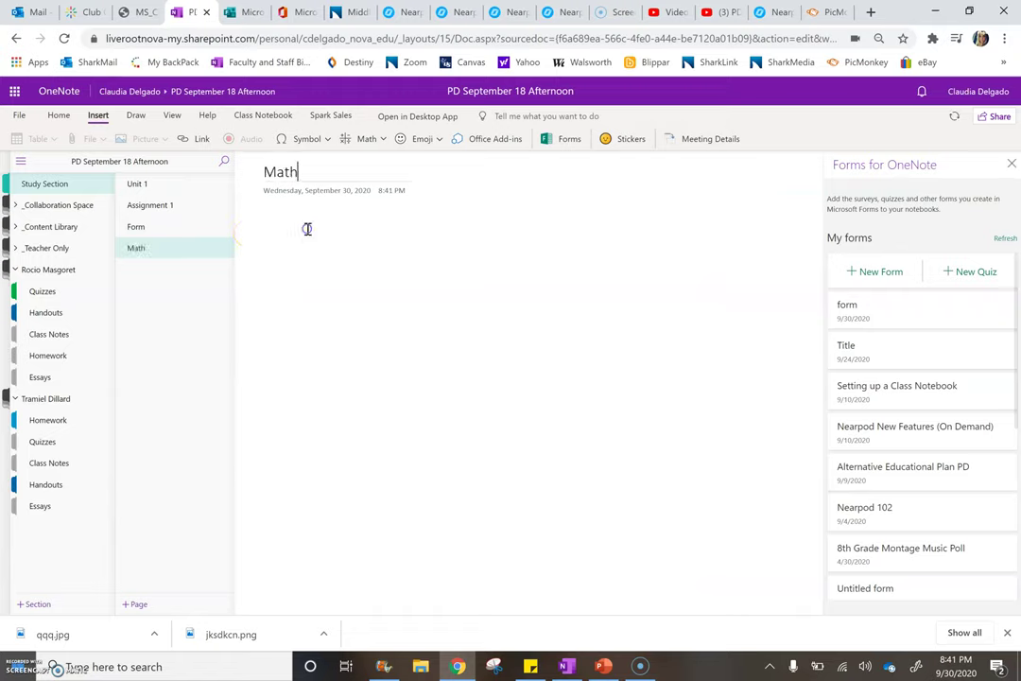
key(Return)
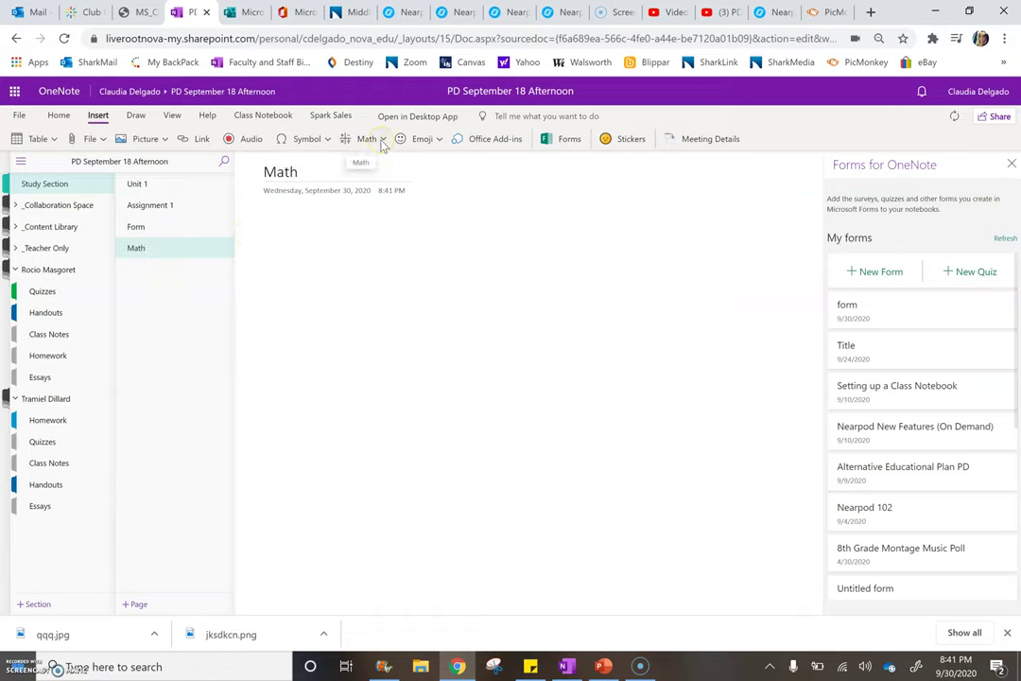
click(383, 141)
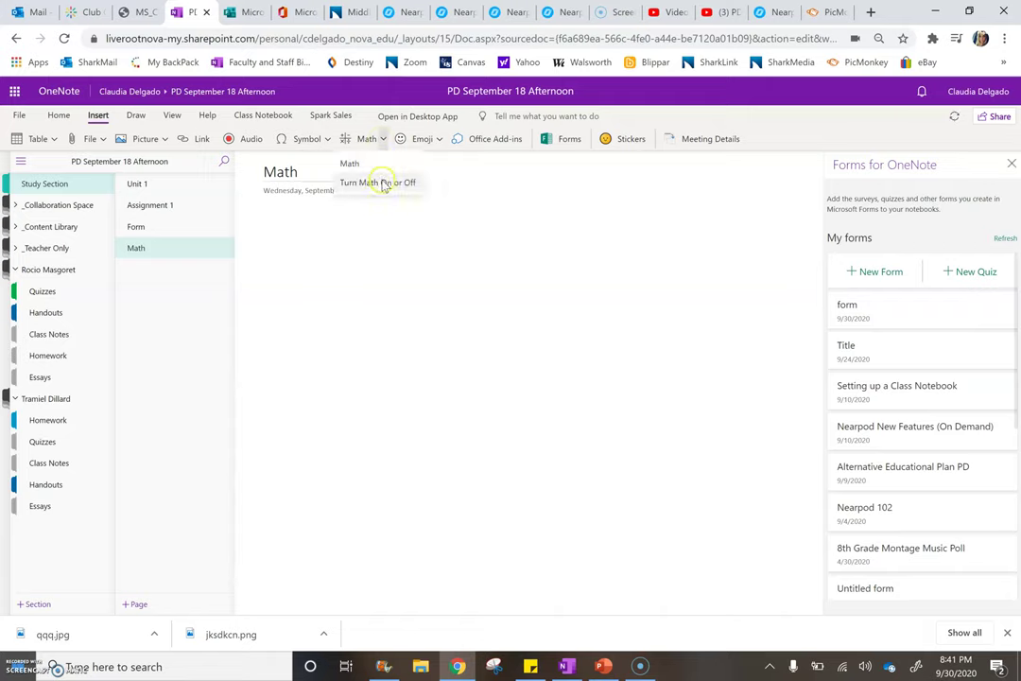
click(381, 182)
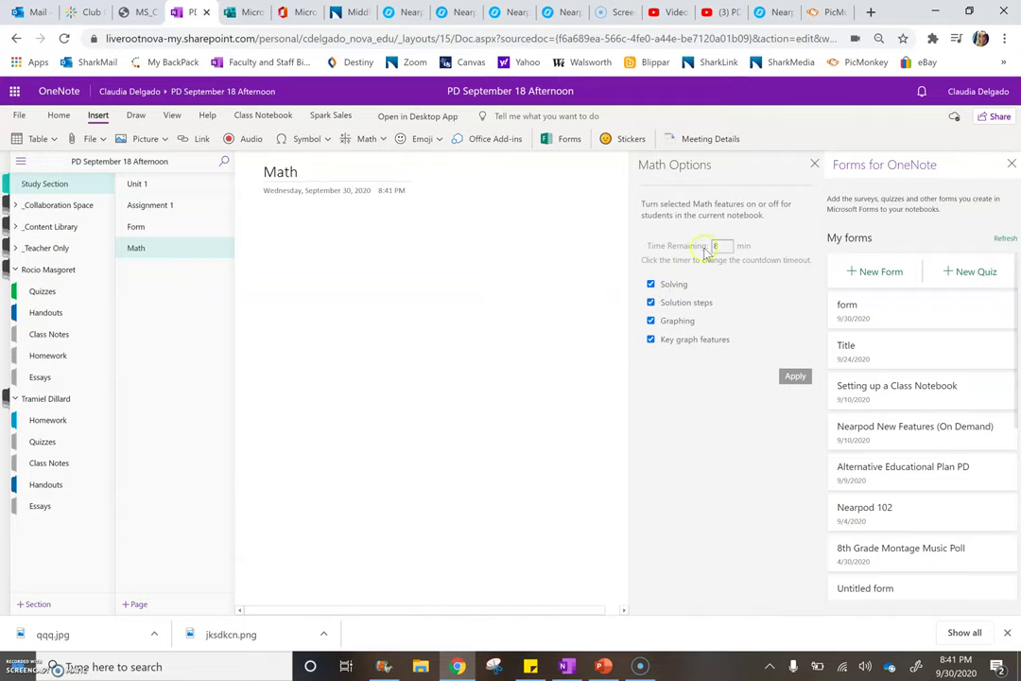
click(1010, 164)
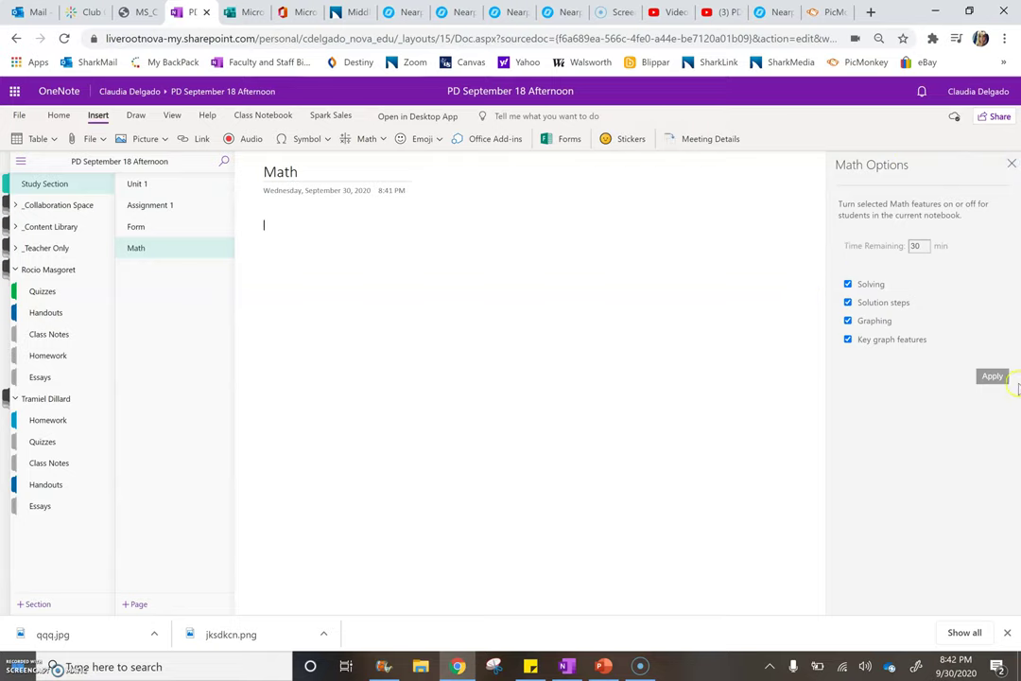
click(848, 302)
click(990, 377)
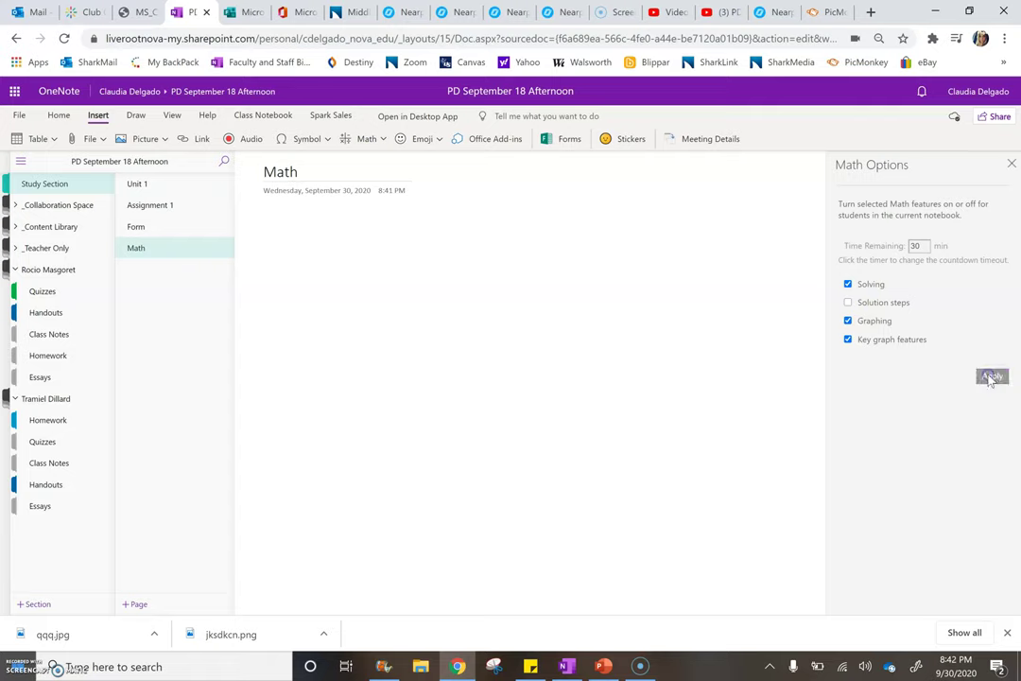
click(910, 242)
Step: Graph the example inequality y > a + b/x (a = 1, b = 1) and place it on the page
click(1012, 163)
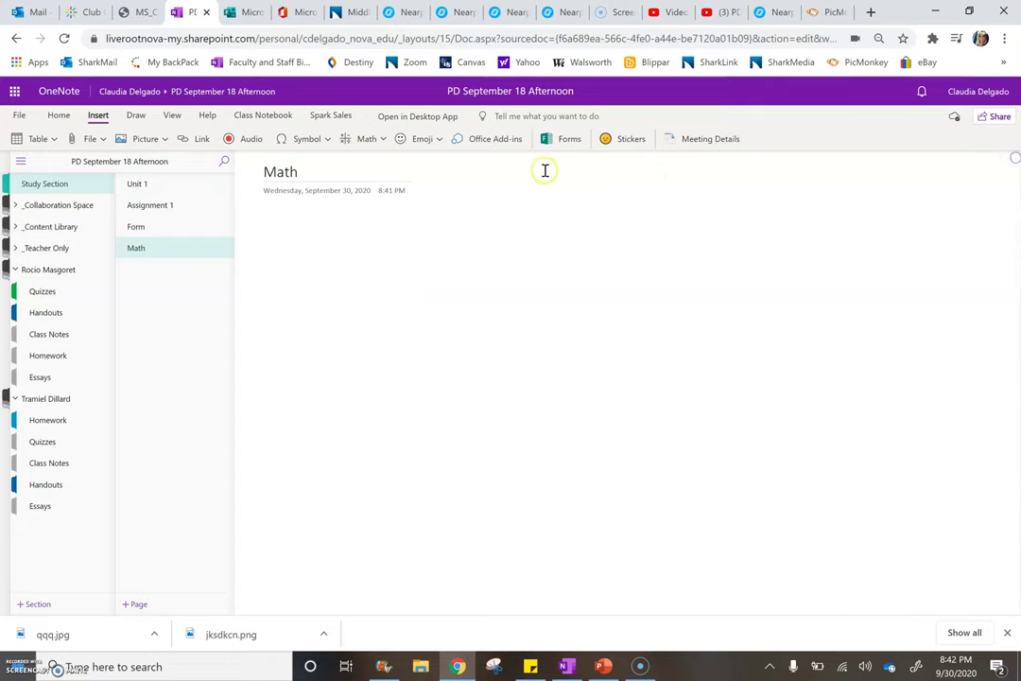
click(382, 140)
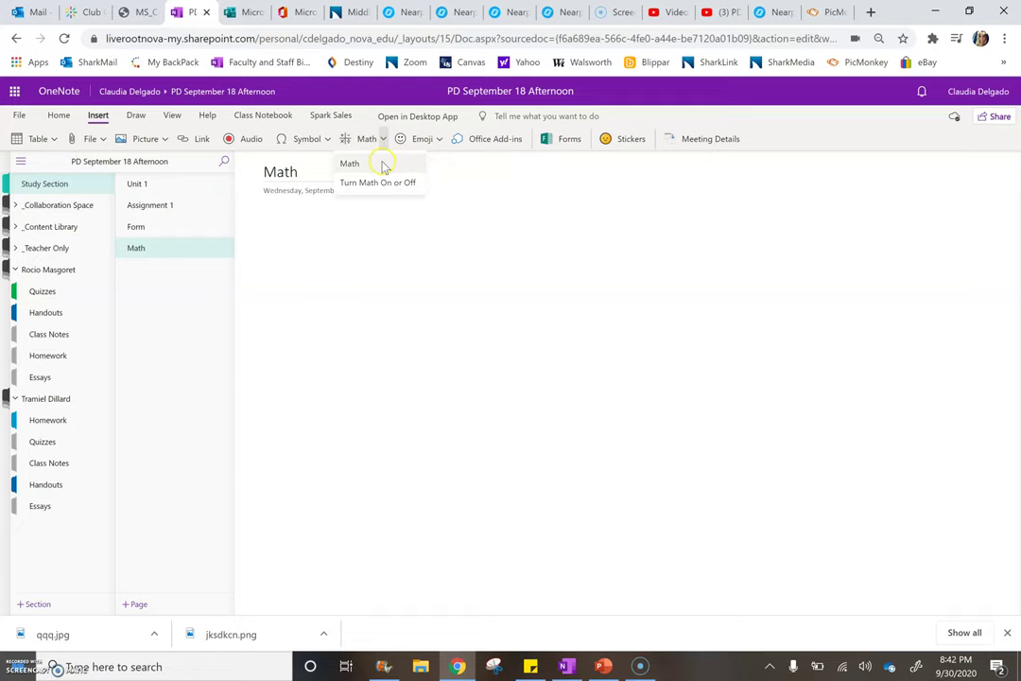
click(384, 166)
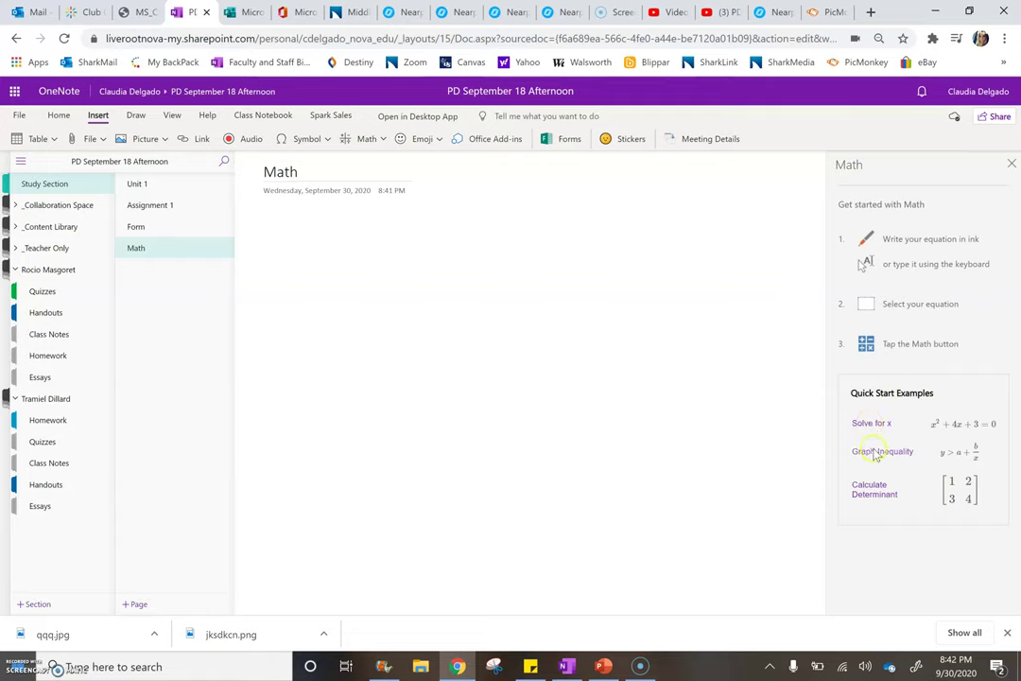
click(877, 454)
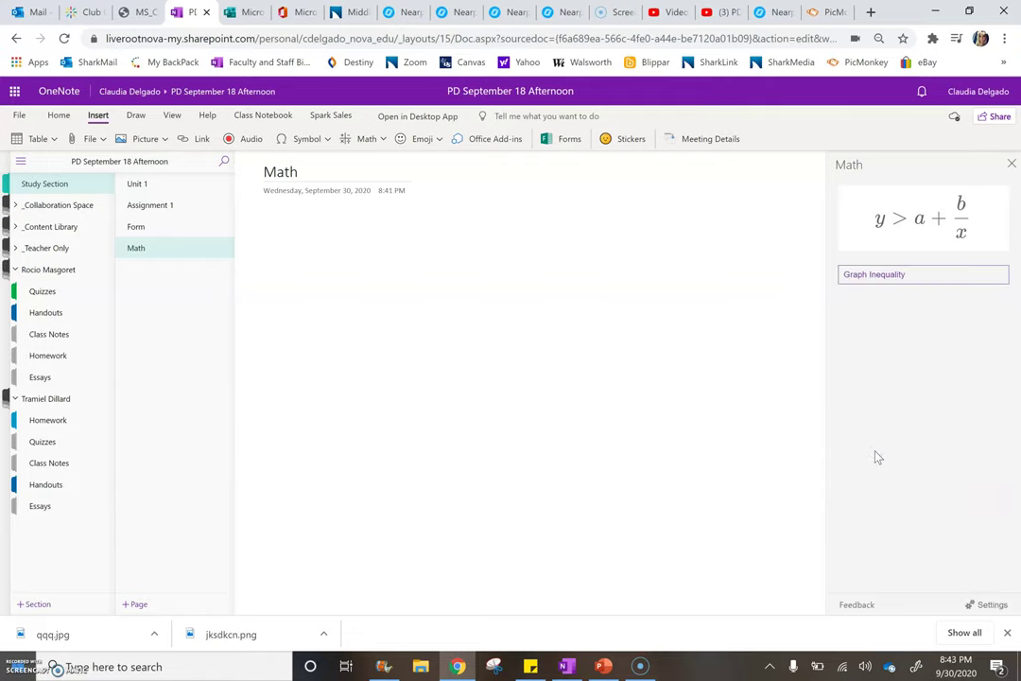
click(931, 281)
click(931, 276)
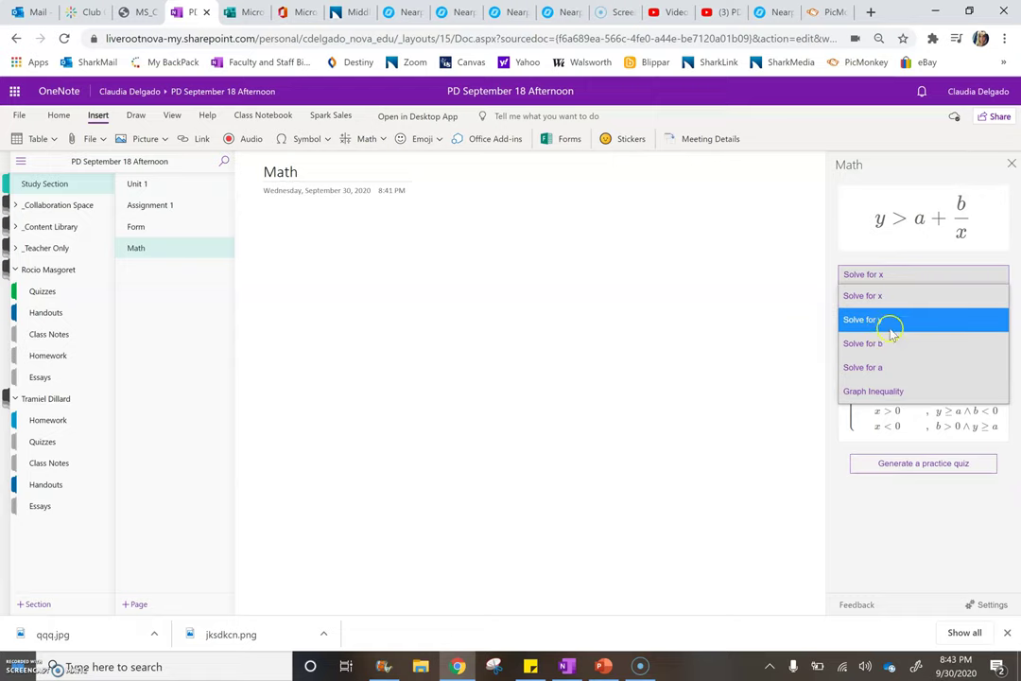
click(875, 391)
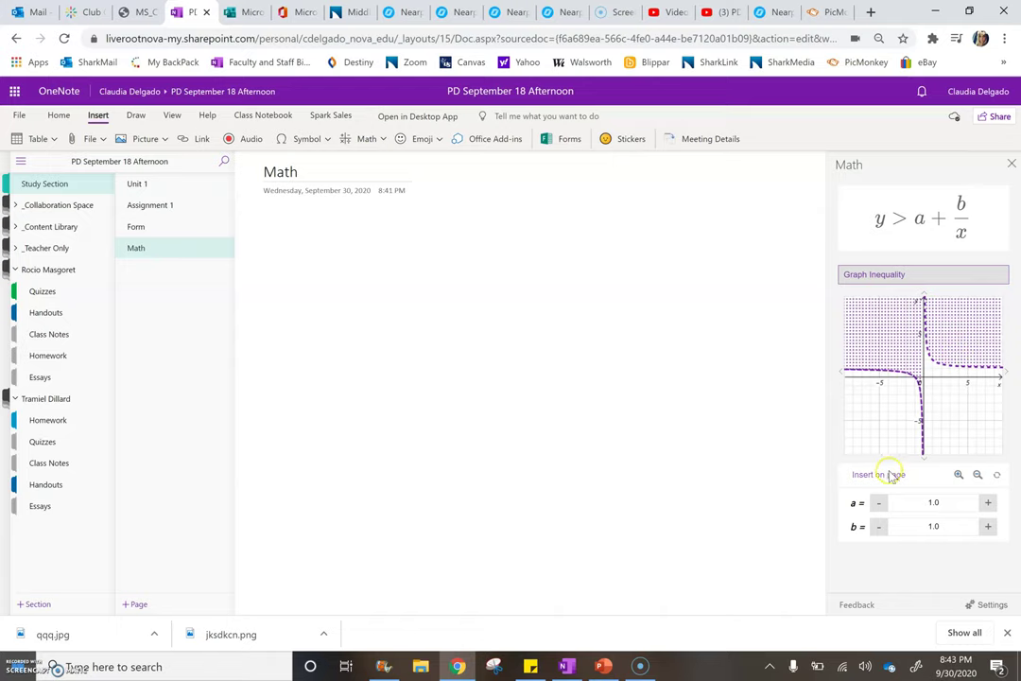
click(888, 474)
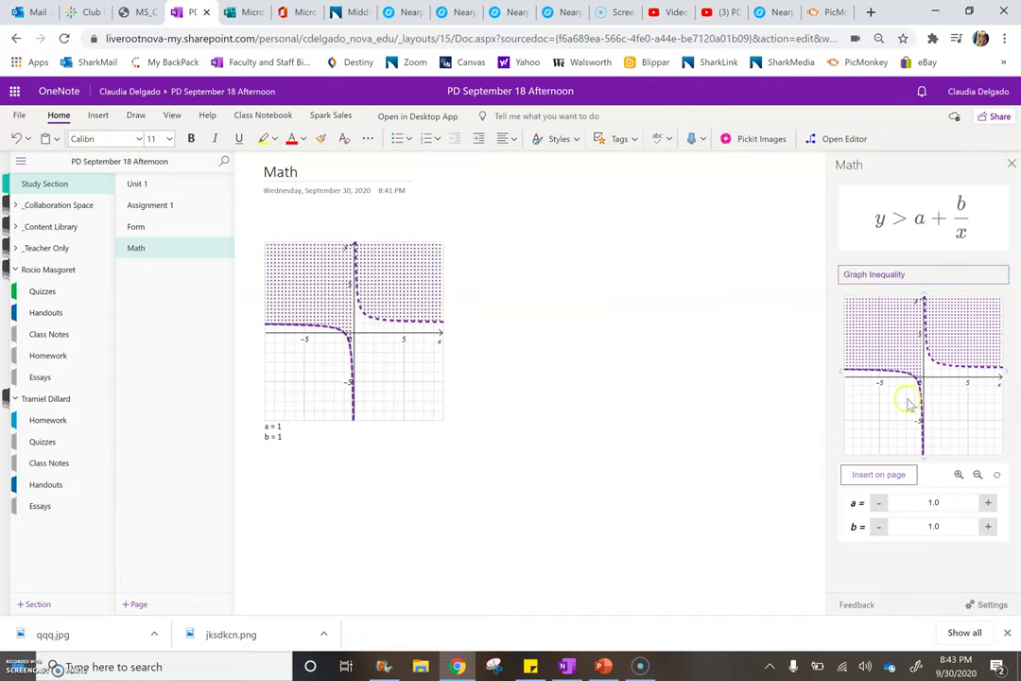
Step: Select the placed inequality graph, then return to the Math page to see the Solve for x cases
click(97, 115)
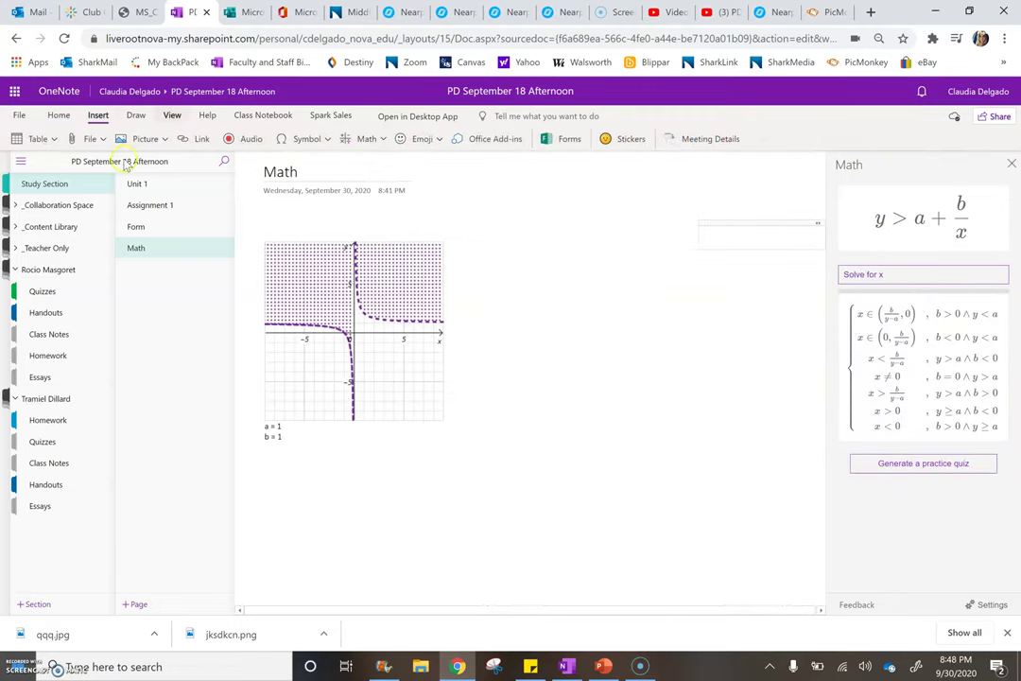
click(328, 333)
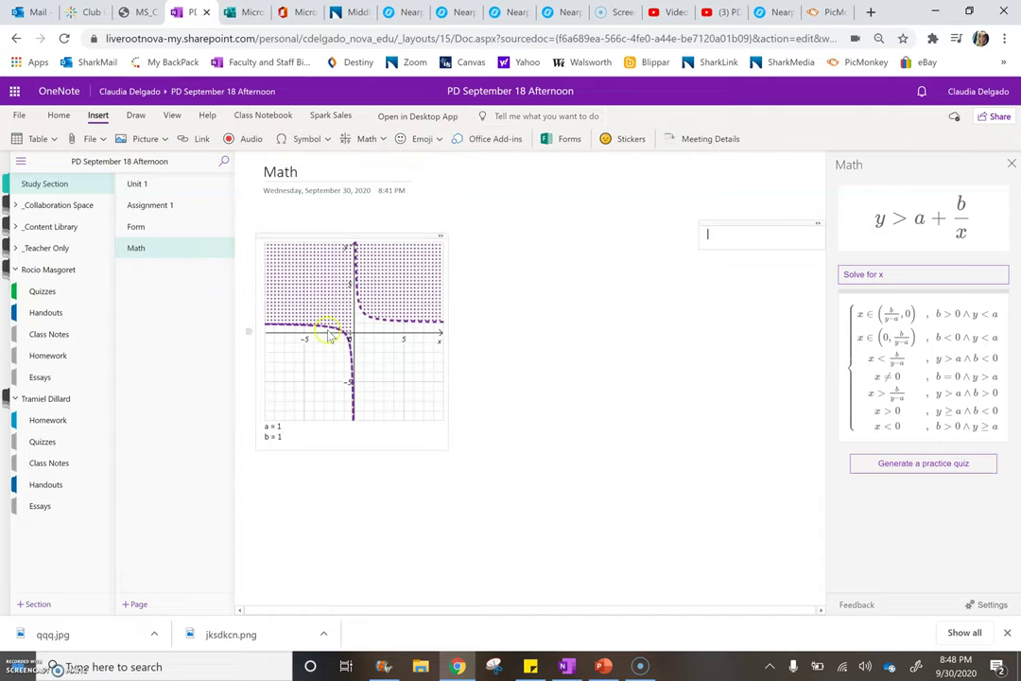
click(210, 254)
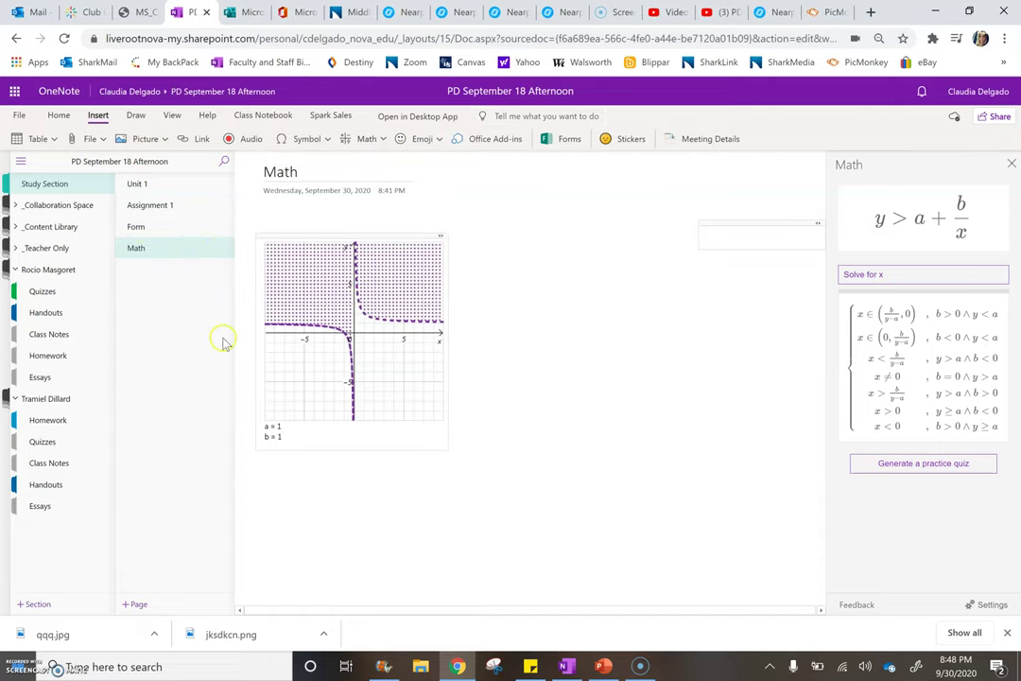